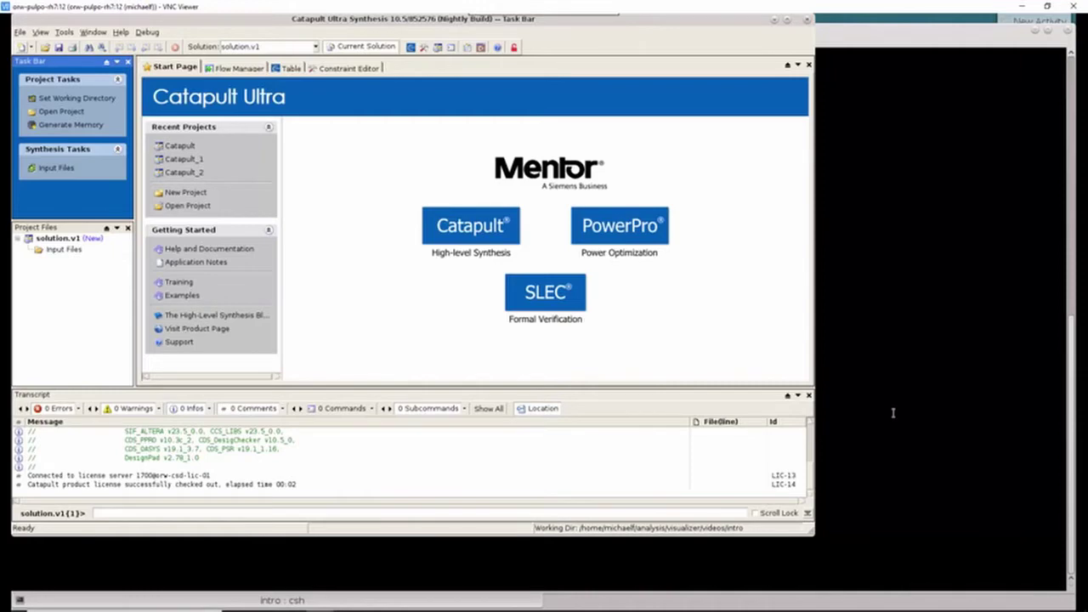
- Add da_intro.cpp to solution.v1's input files and open its multiply-accumulate source
left_click(63, 250)
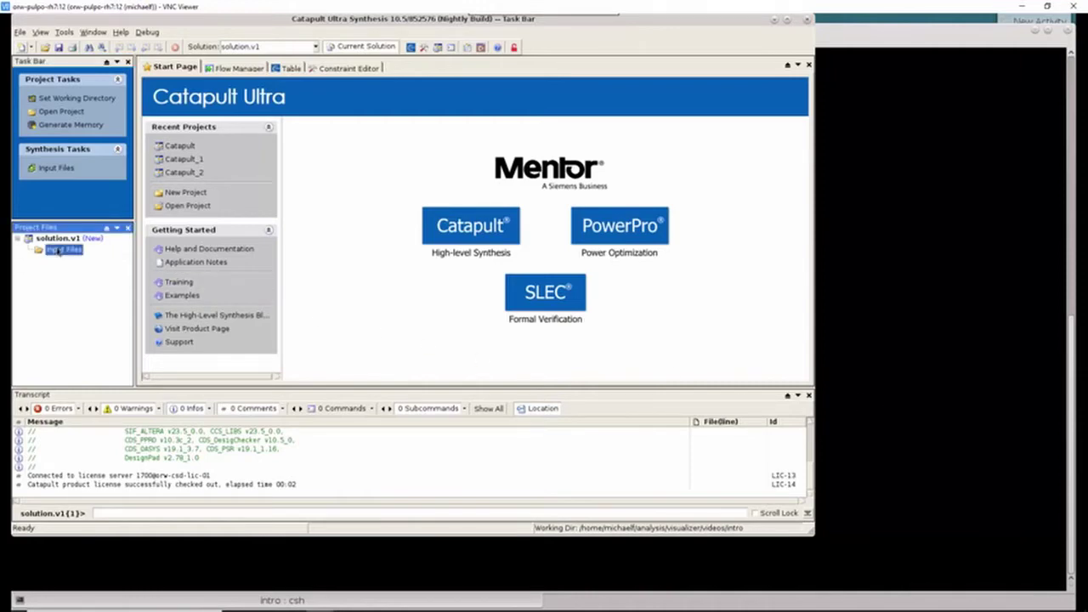
double_click(63, 250)
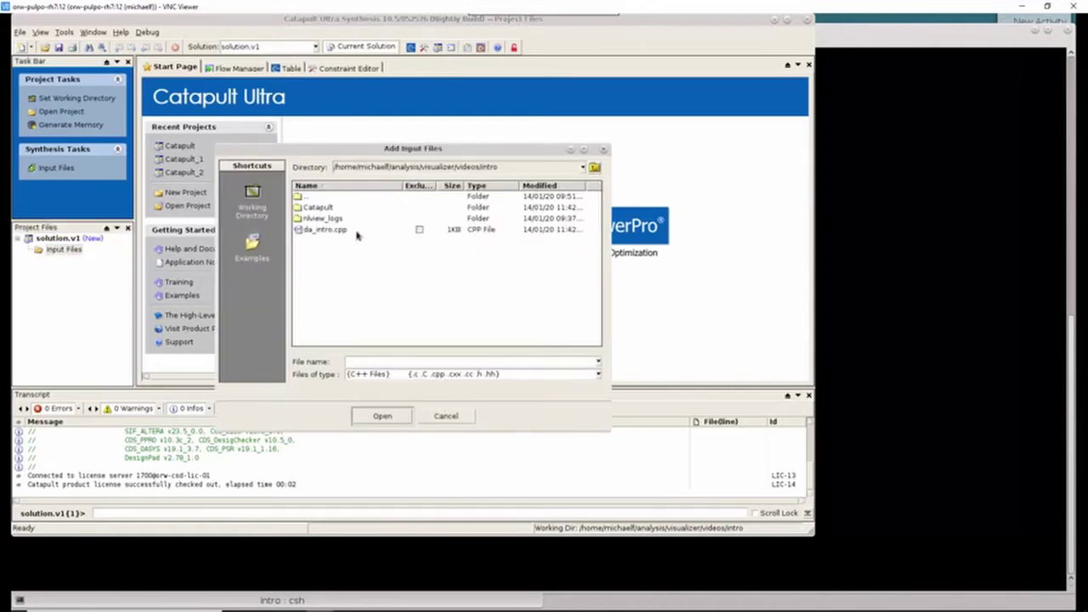
double_click(327, 228)
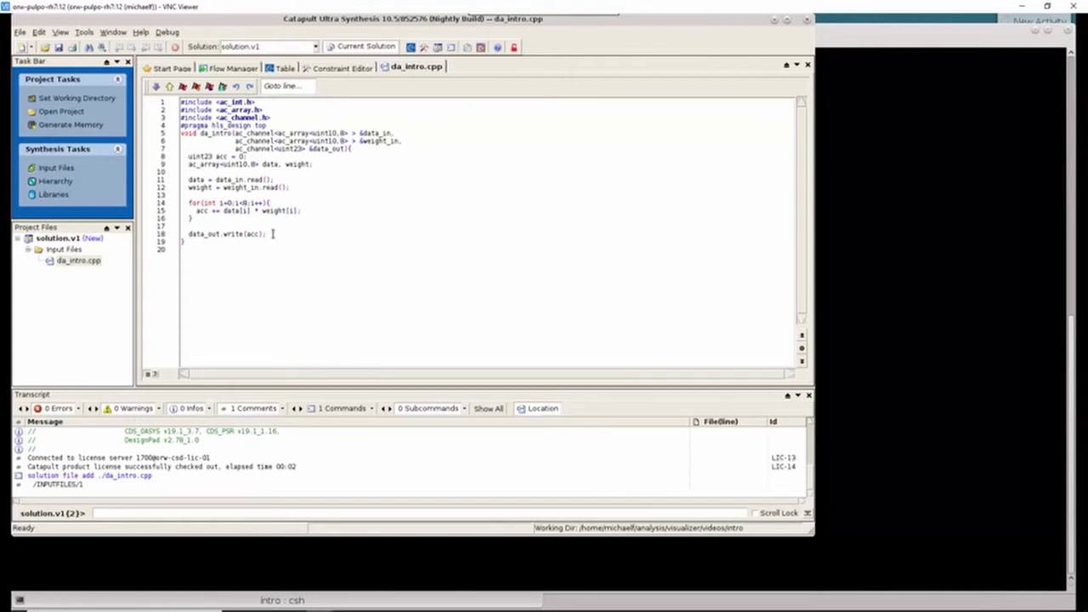
- Advance through hierarchy, libraries and mapping, and apply a 1000 MHz clock
left_click(68, 181)
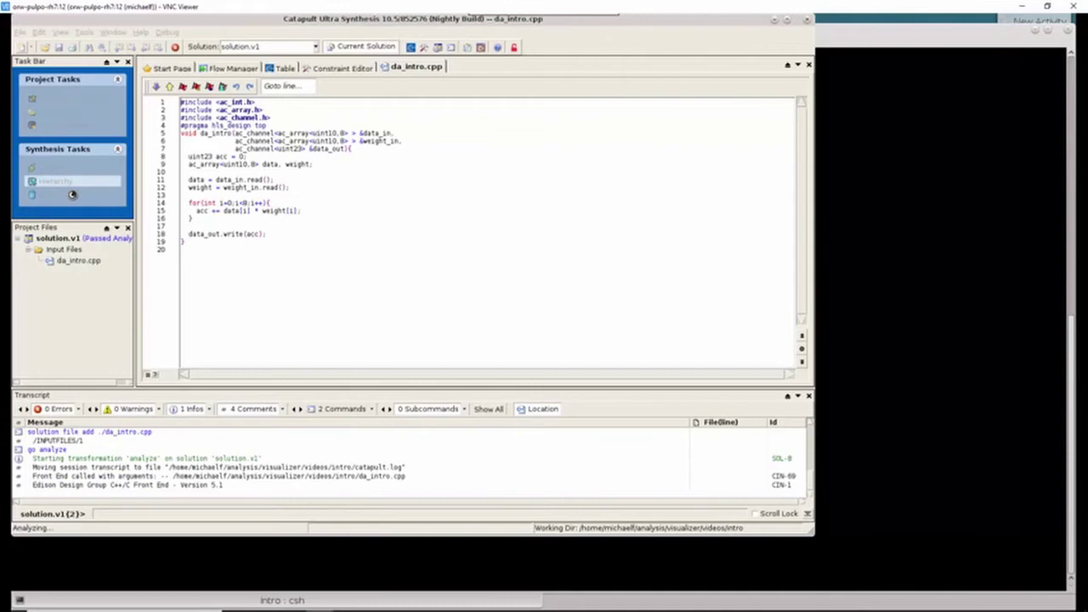
left_click(72, 194)
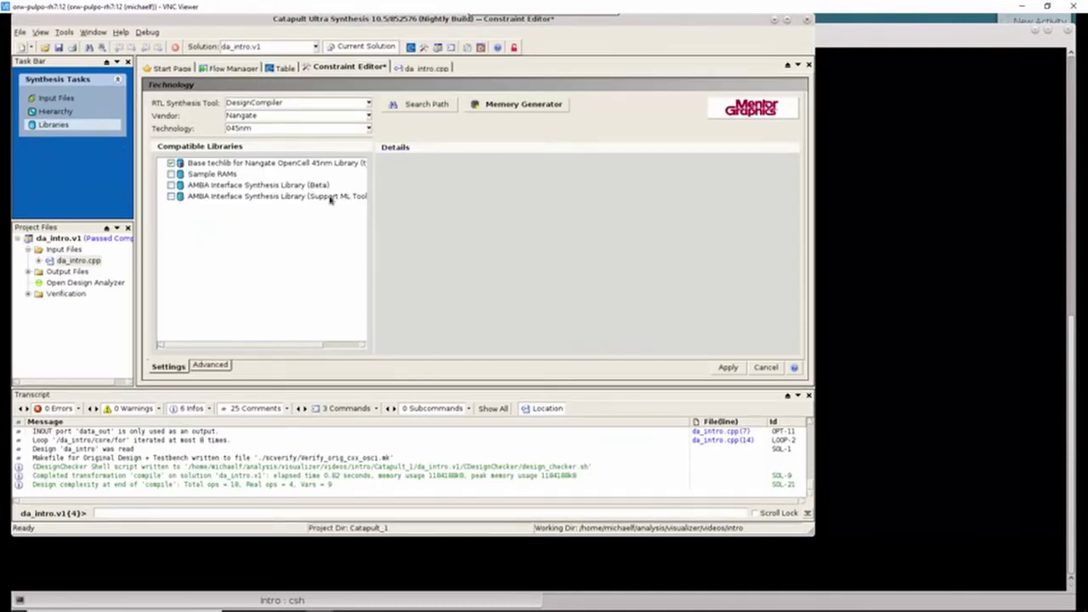
left_click(44, 127)
left_click(73, 138)
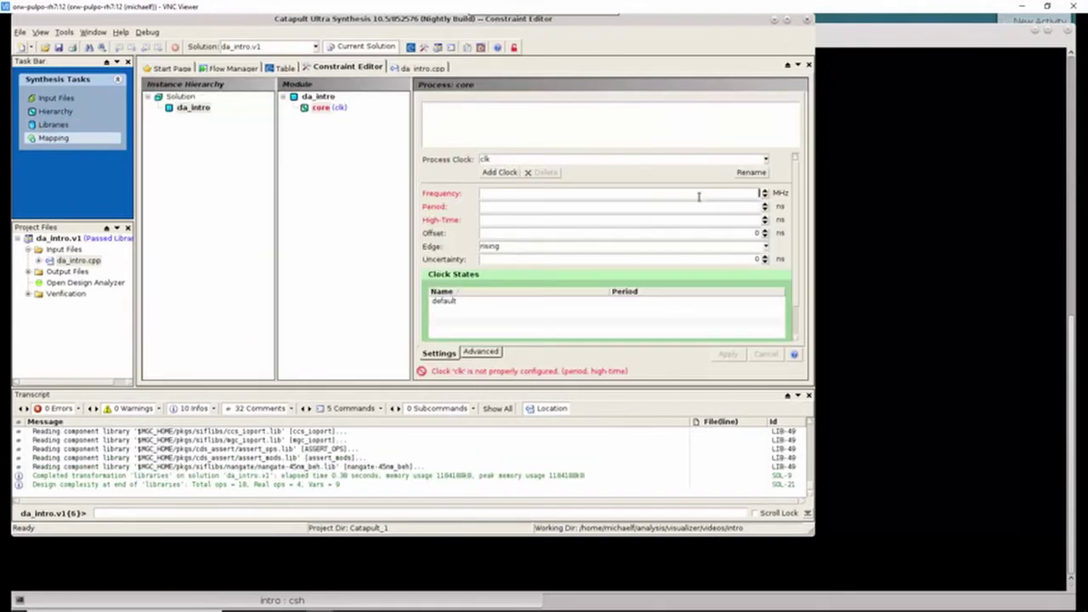
type("1000")
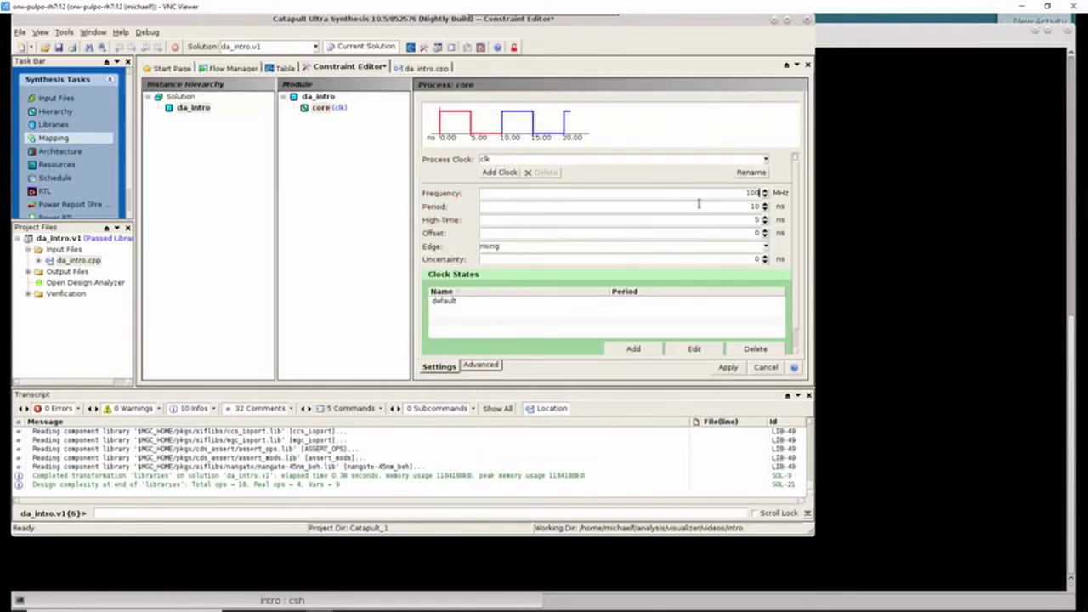
left_click(728, 367)
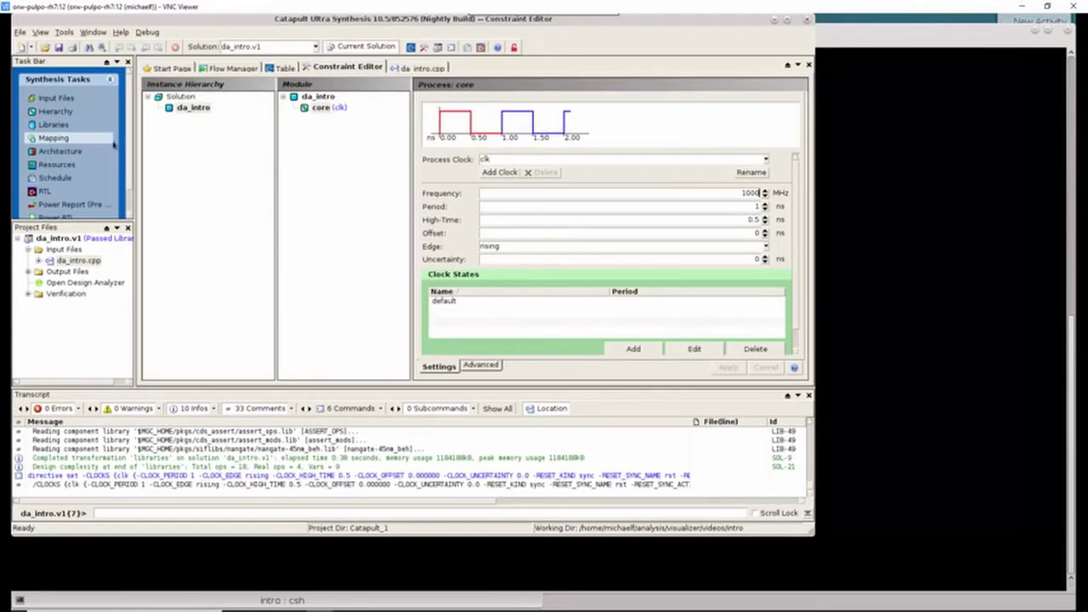
- Pipeline the main loop at initiation interval 1 and show the for loop in da_intro.cpp
left_click(345, 129)
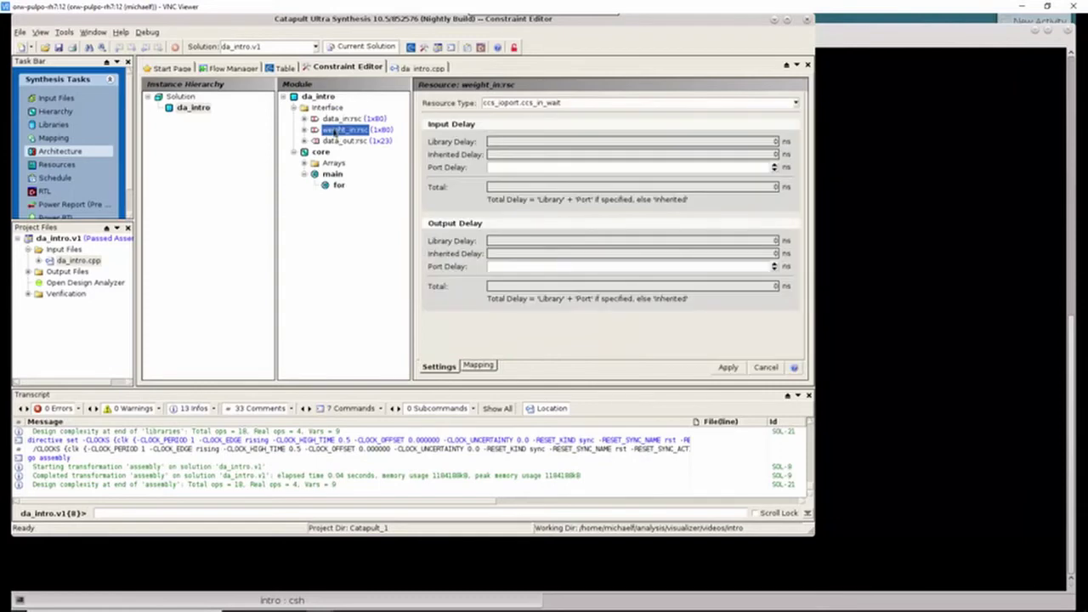
left_click(335, 141)
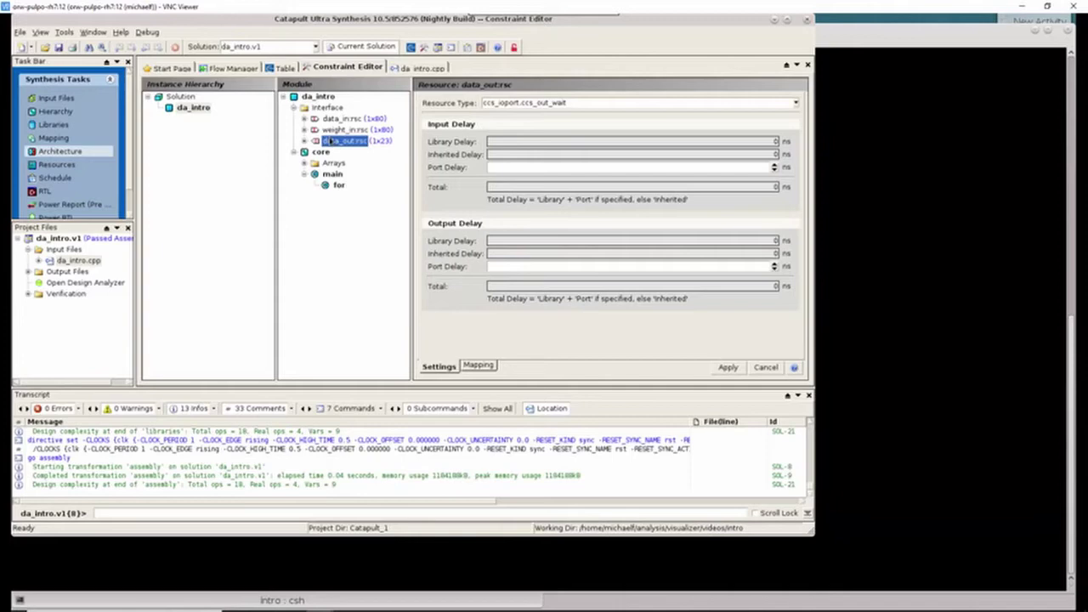
left_click(332, 174)
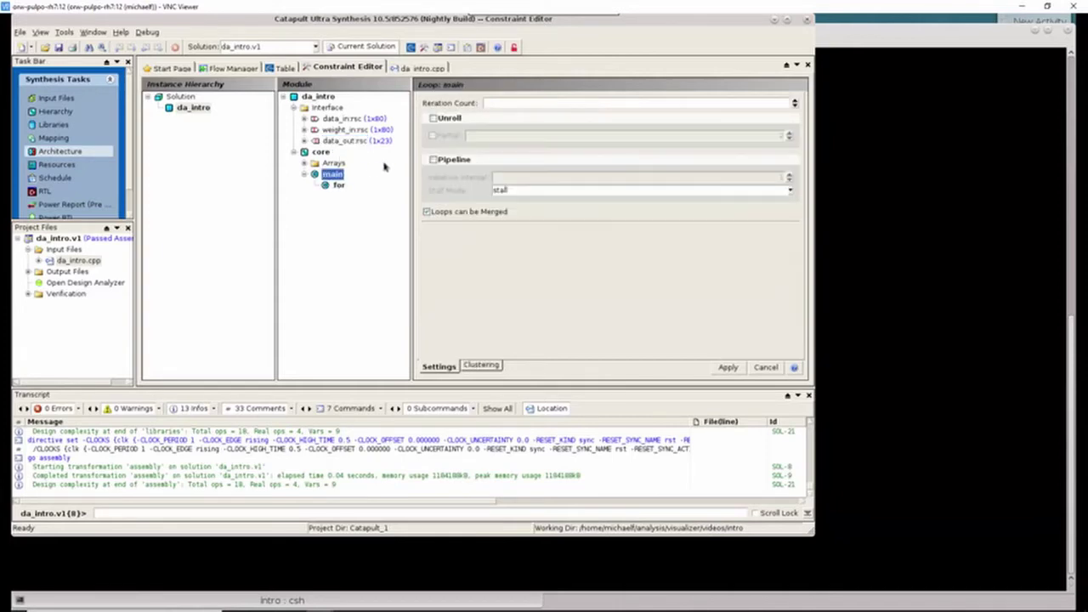
left_click(432, 159)
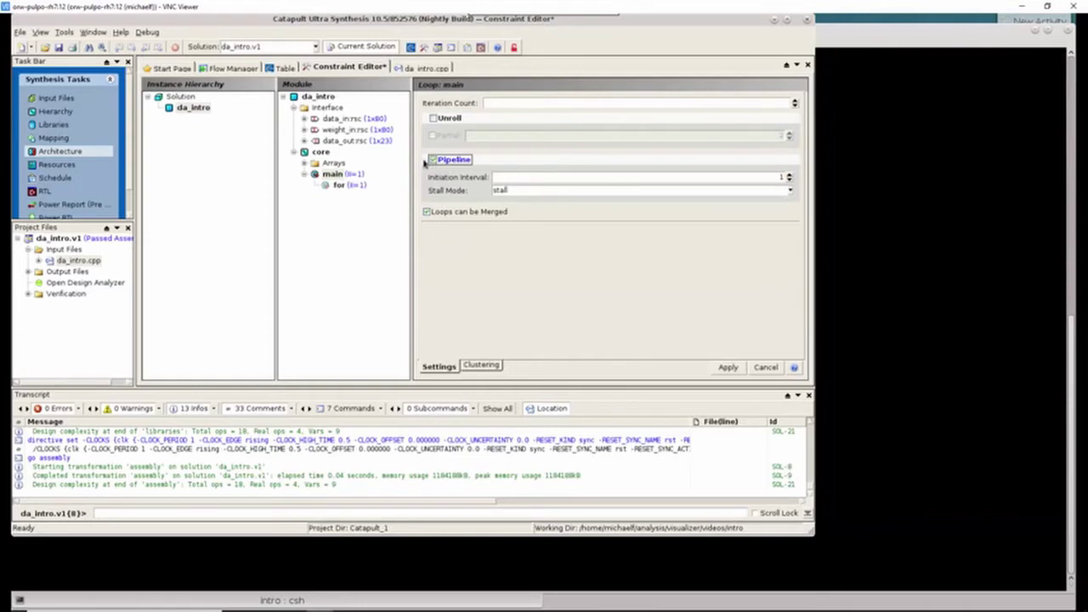
left_click(340, 186)
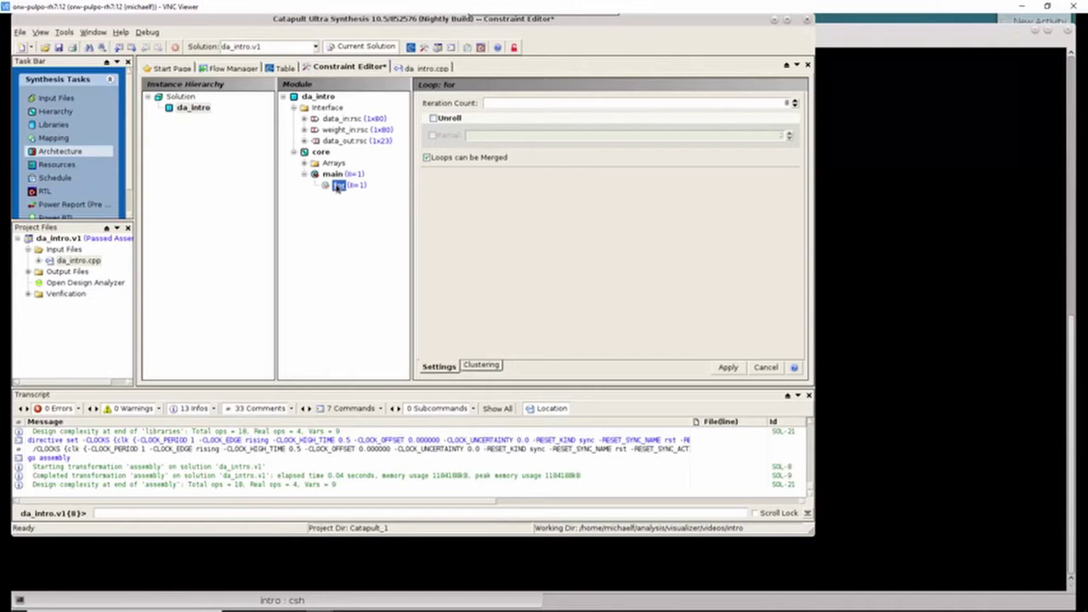
double_click(338, 186)
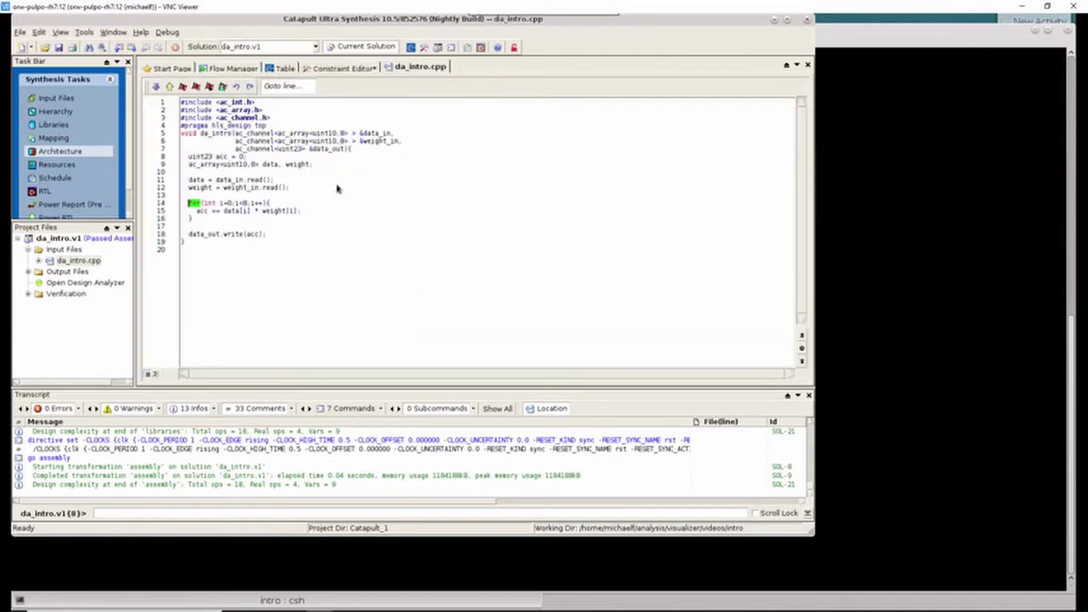
- Generate RTL through extract and launch Design Analyzer on da_intro.v1
left_click(56, 193)
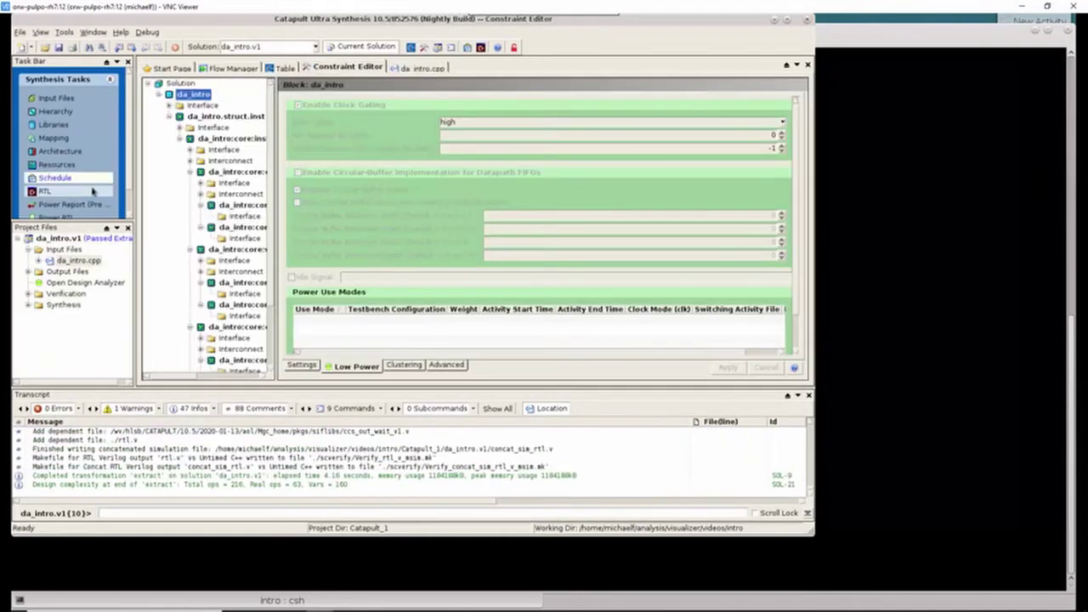
left_click(101, 284)
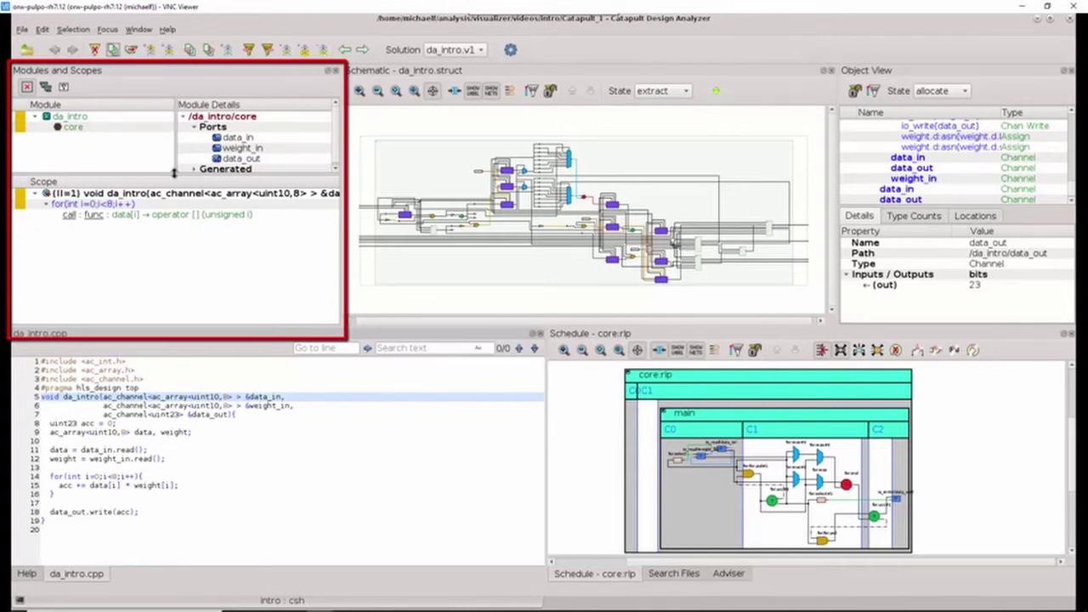
- Enlarge the da_intro/core port list and select the top-level da_intro scope
left_click_drag(176, 177, 178, 205)
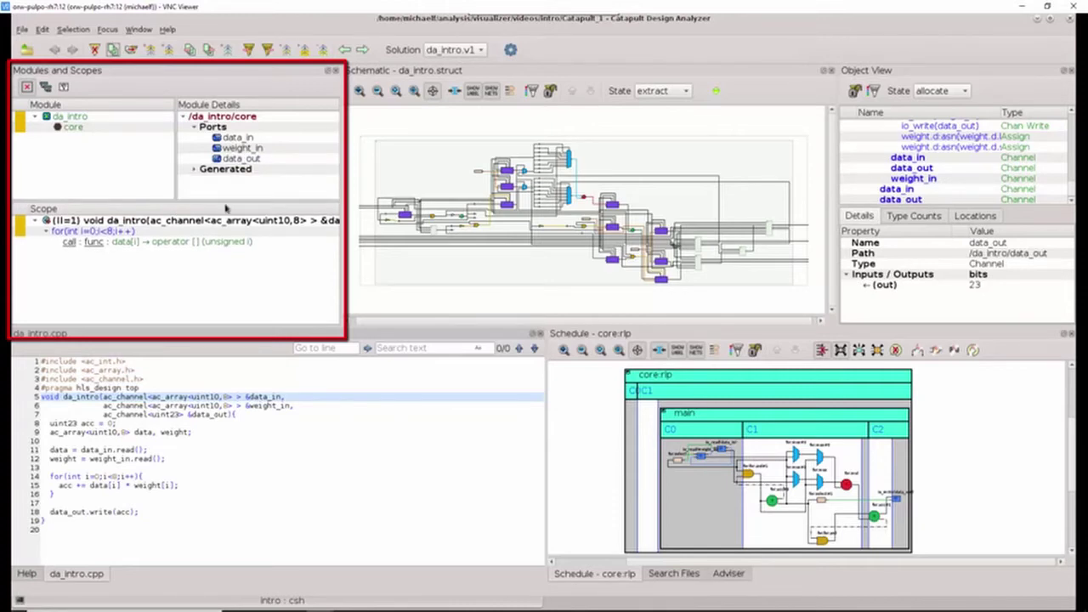
left_click(93, 220)
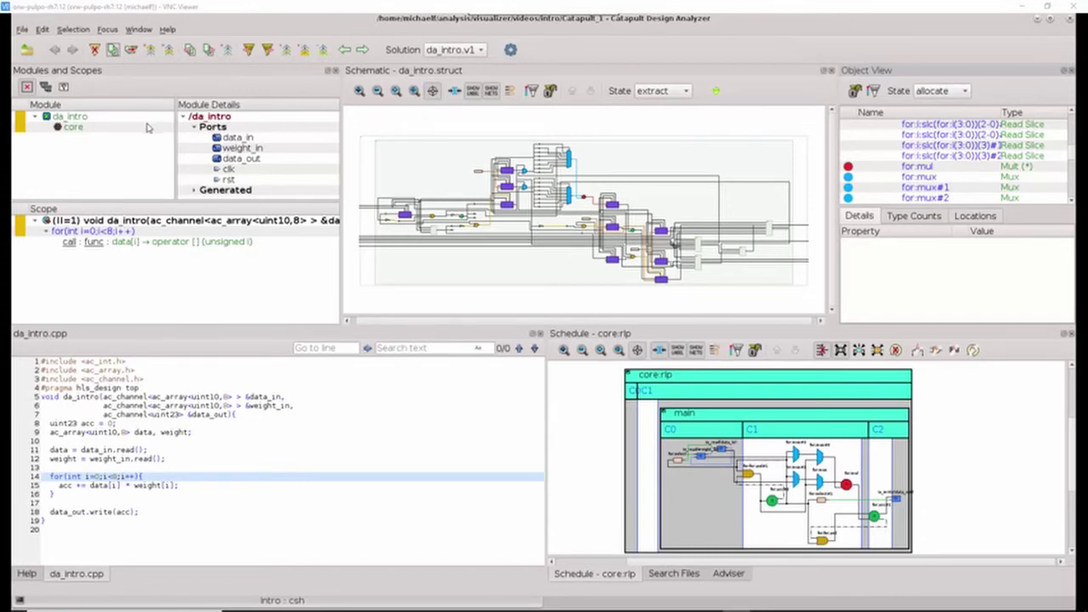
- Cross-probe the data_in, weight_in and data_out ports in the schematic and code
left_click(237, 137)
left_click(241, 148)
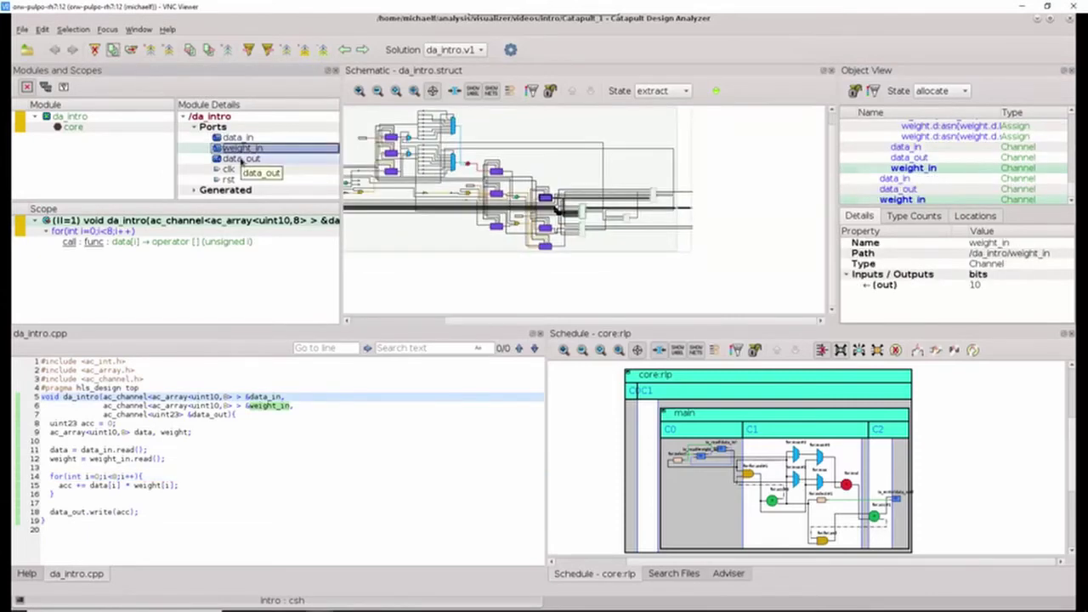
left_click(242, 159)
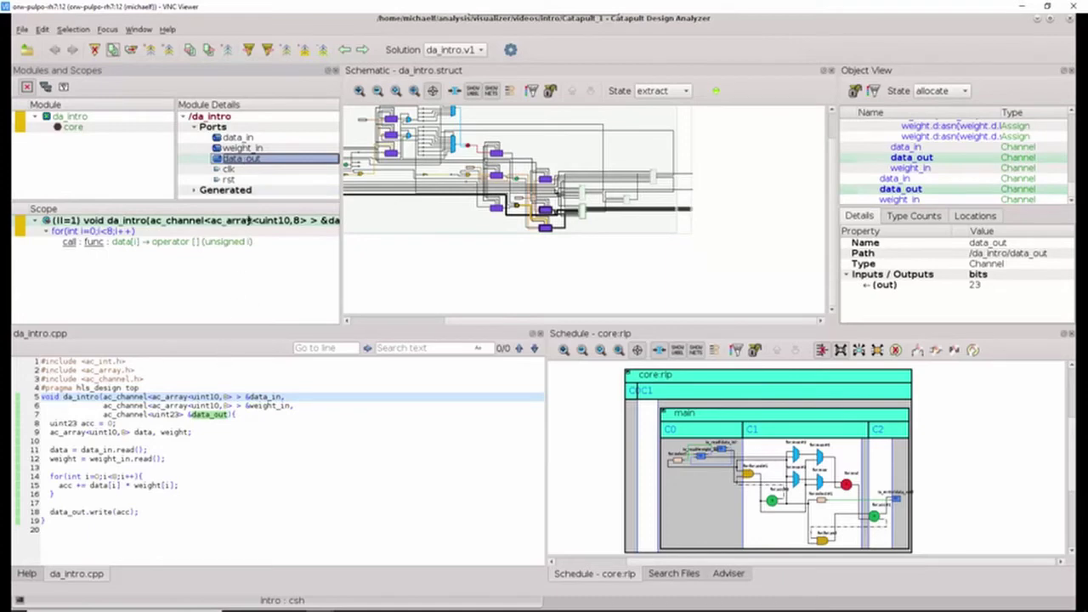
left_click(242, 149)
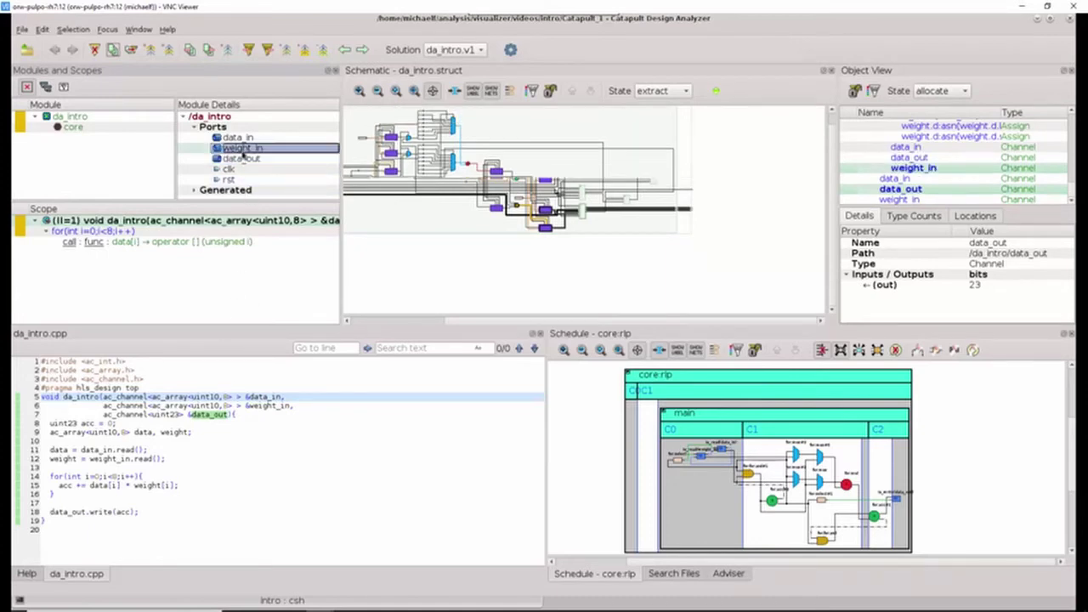
left_click(244, 150)
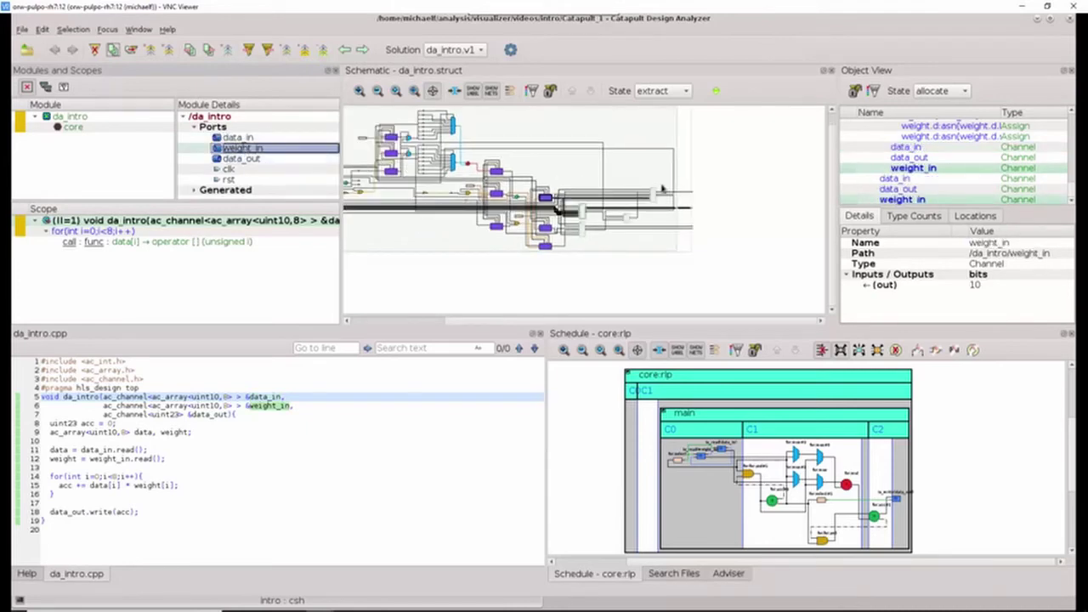
- Zoom into the multiplier region and select for:mul, highlighting line 15's data[i] * weight[i]
left_click_drag(557, 171, 760, 277)
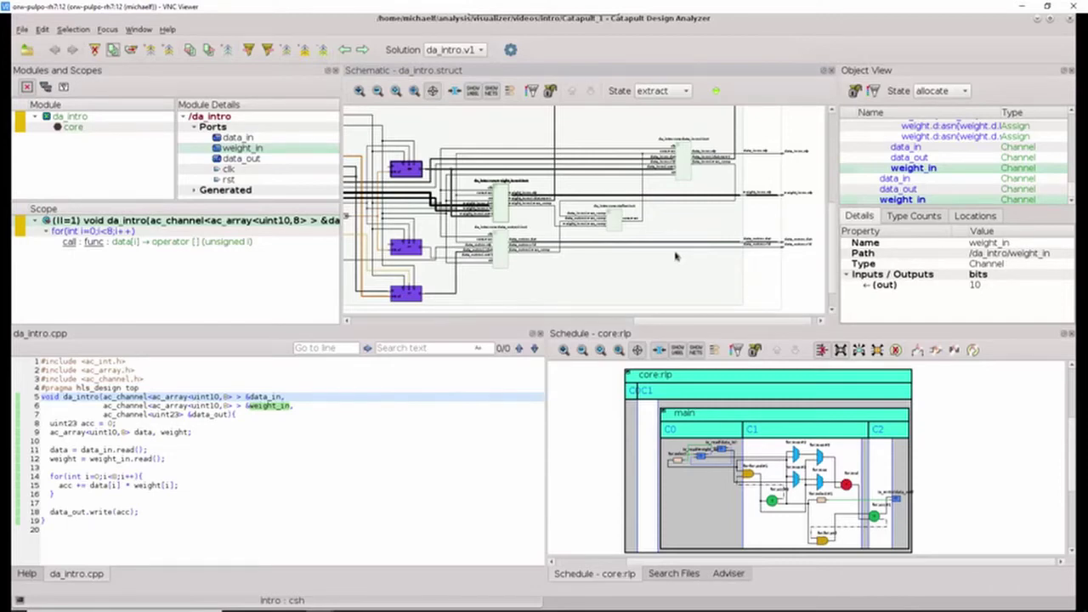
key("f")
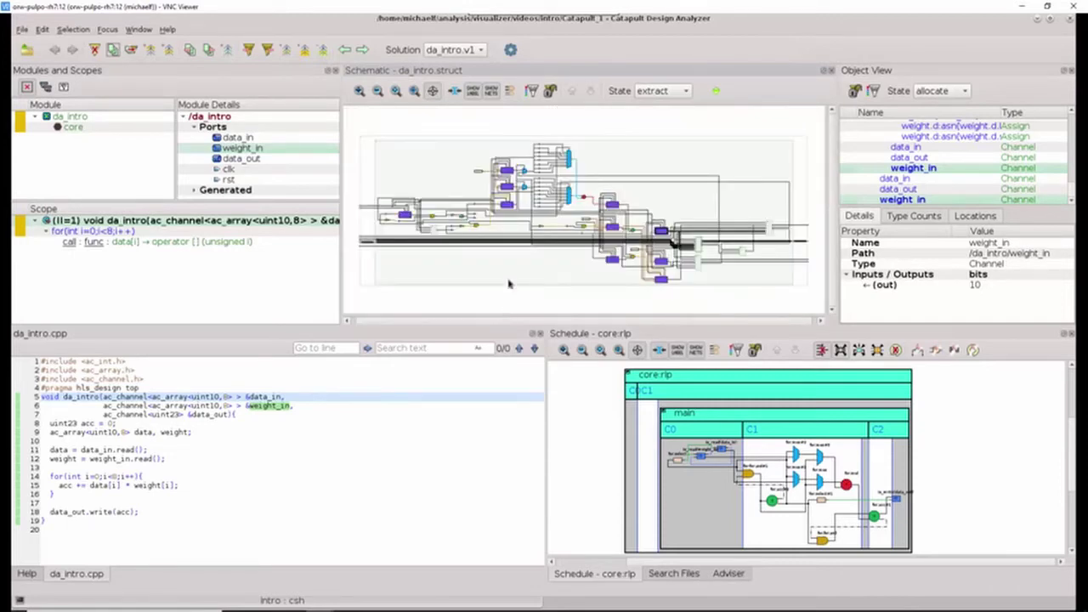
left_click_drag(439, 120, 718, 281)
left_click(615, 213)
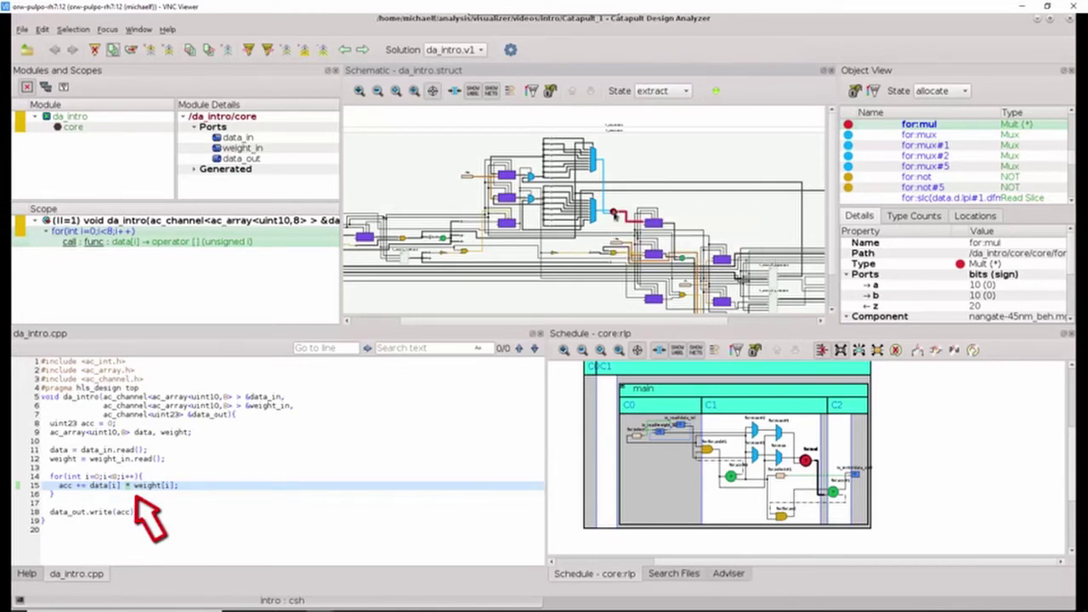
- Mark the multiplication on source line 15 and list the Object View transformation states
left_click(130, 486)
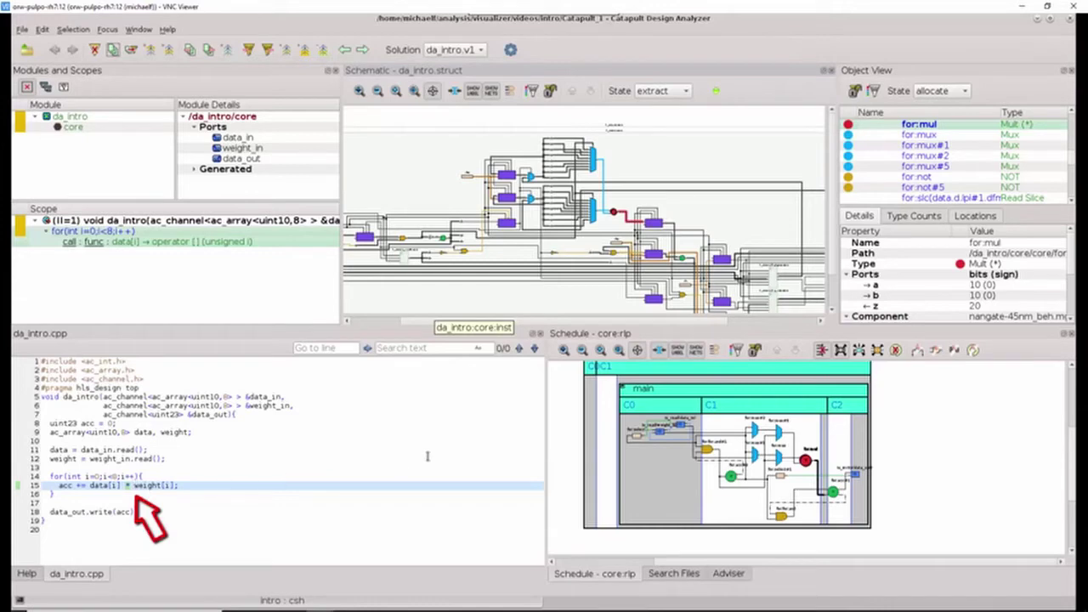
mouse_move(811, 468)
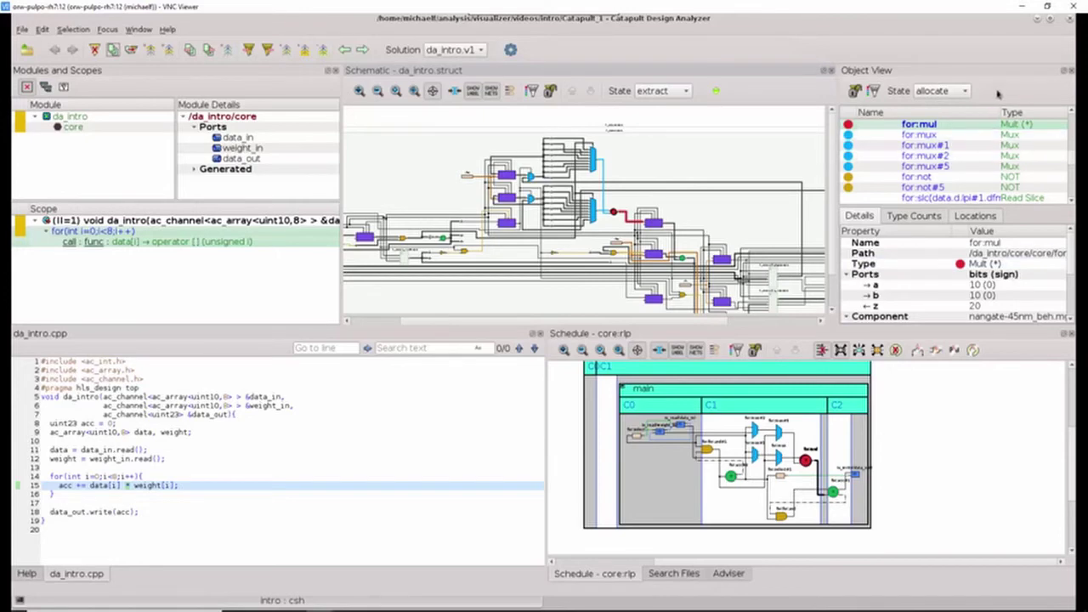
left_click(965, 92)
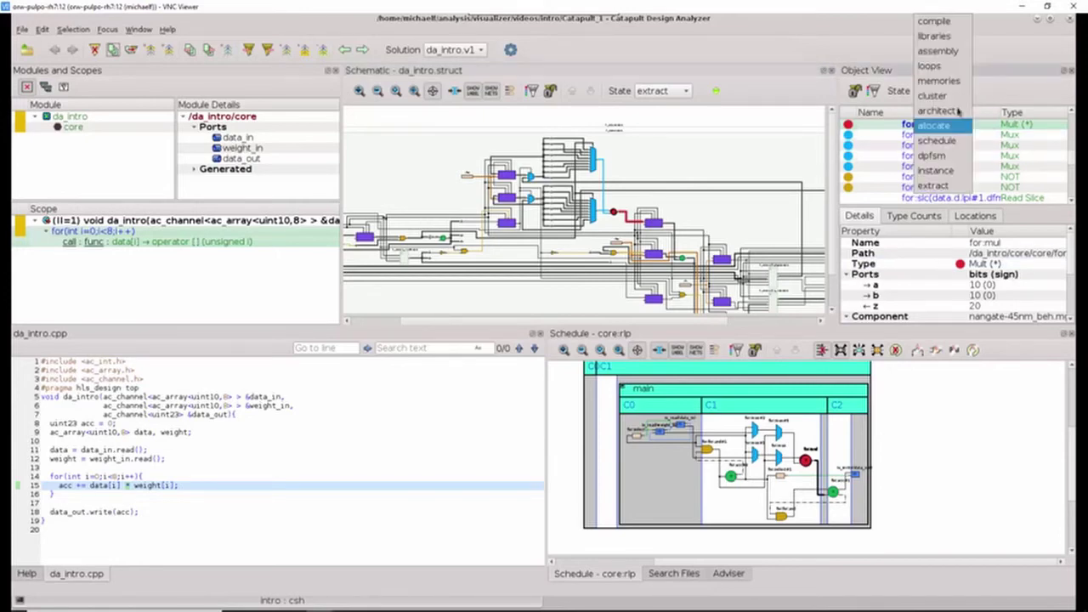
- Switch the Object View state from extract to allocate
left_click(941, 185)
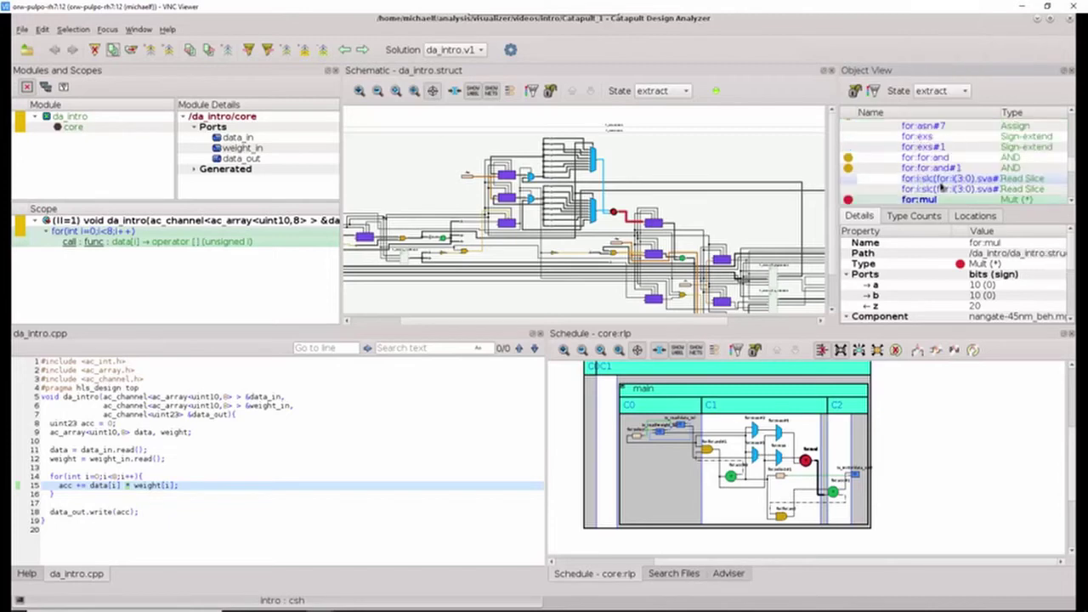
left_click(965, 94)
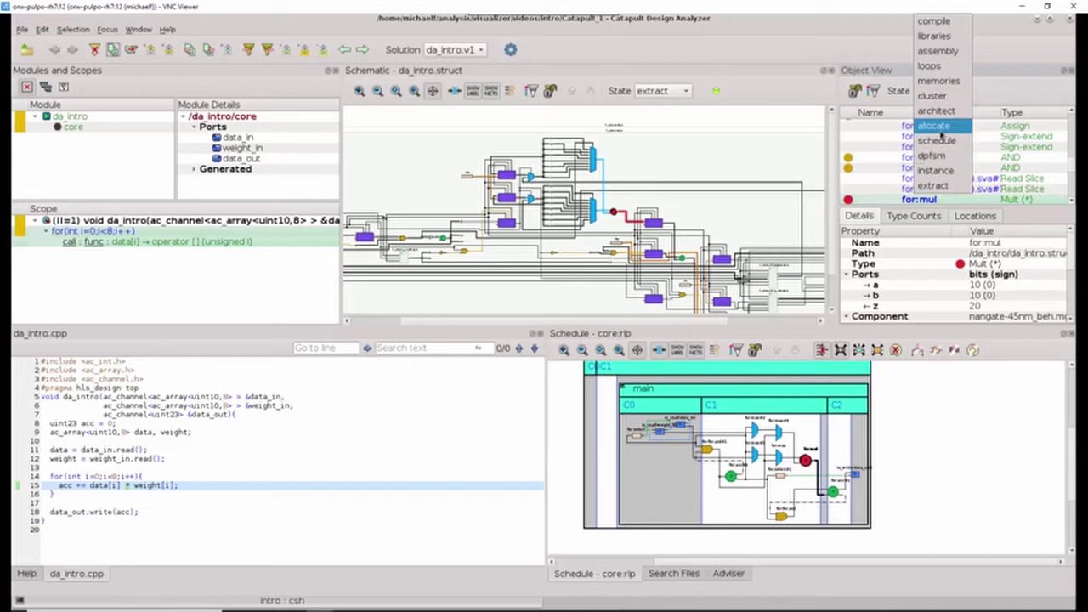
left_click(939, 125)
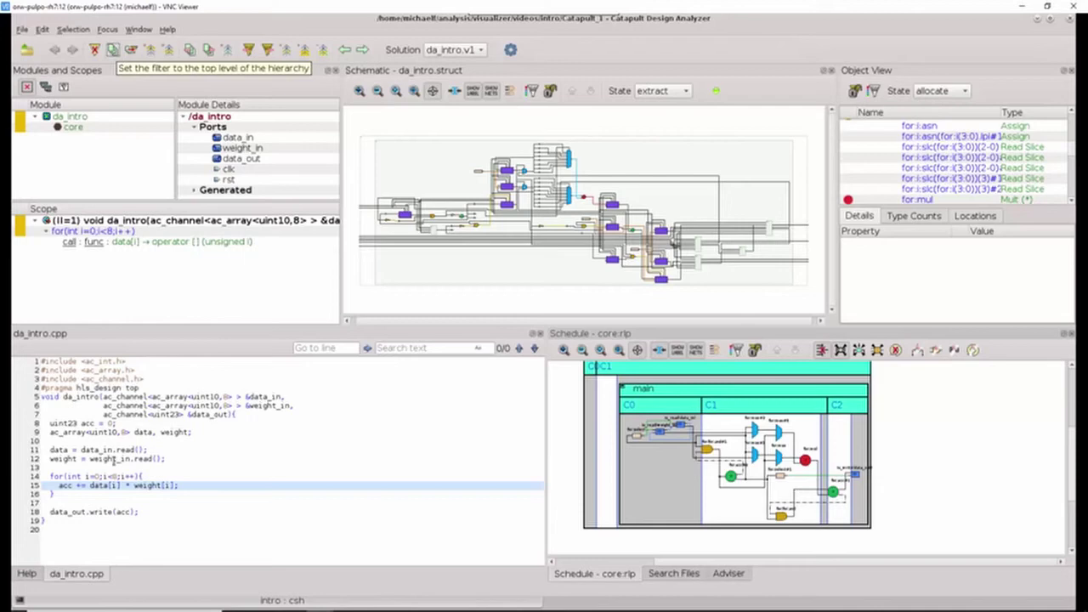
- Replace the source with context help, showing the schematic topic, then Modules and Scopes
left_click(31, 575)
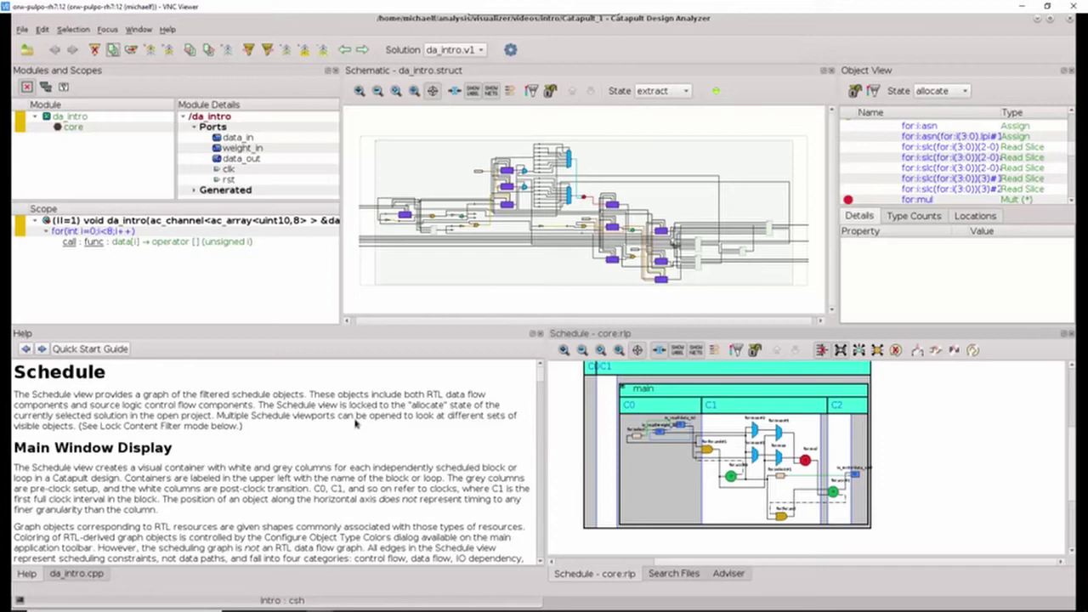
left_click(408, 308)
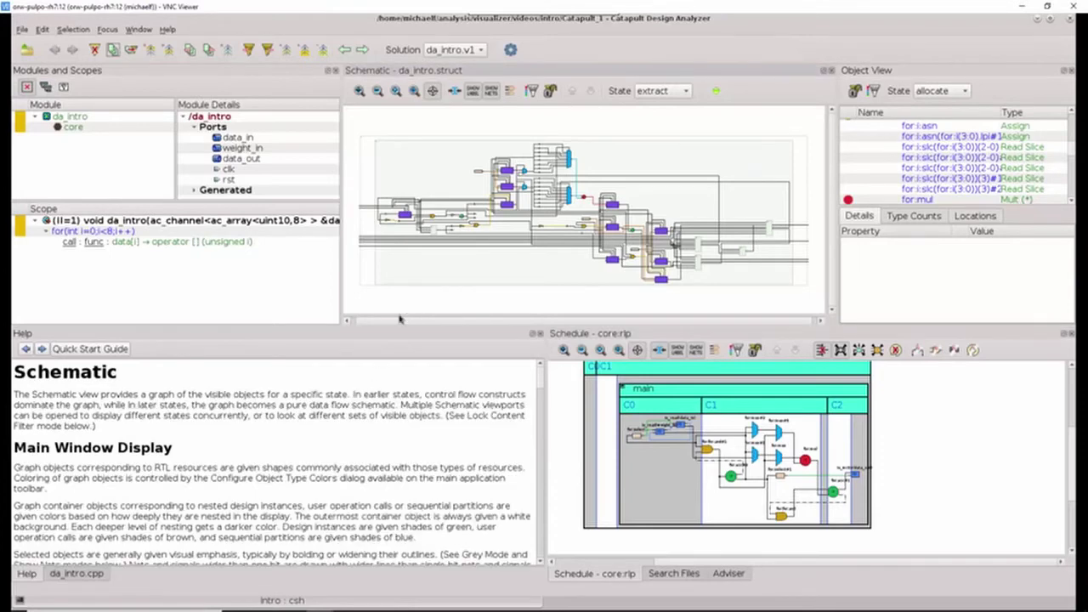
scroll(374, 410, "down", 10)
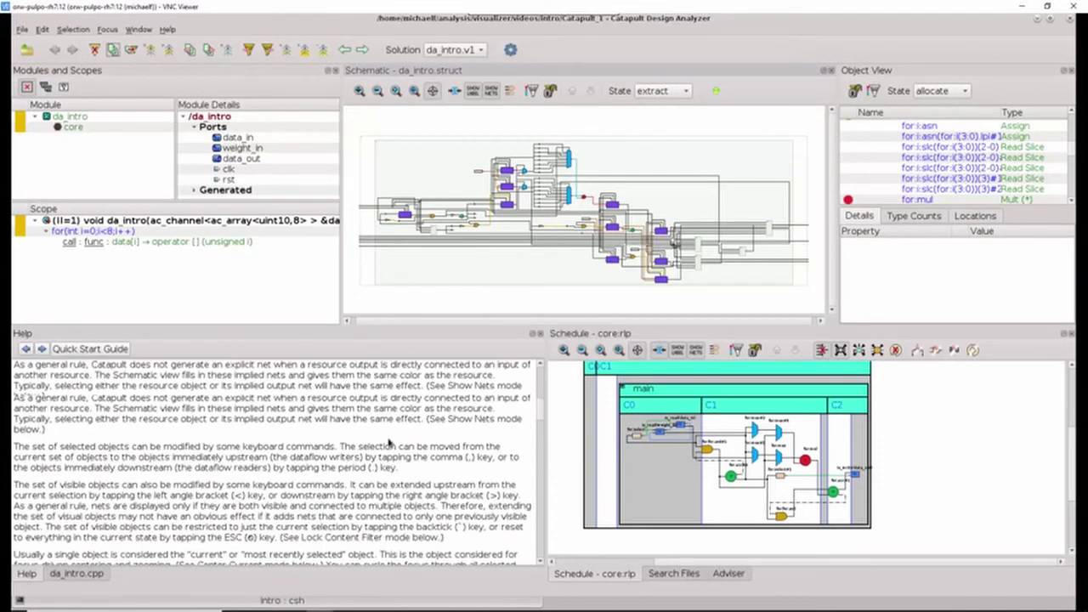
scroll(388, 442, "down", 4)
left_click(303, 298)
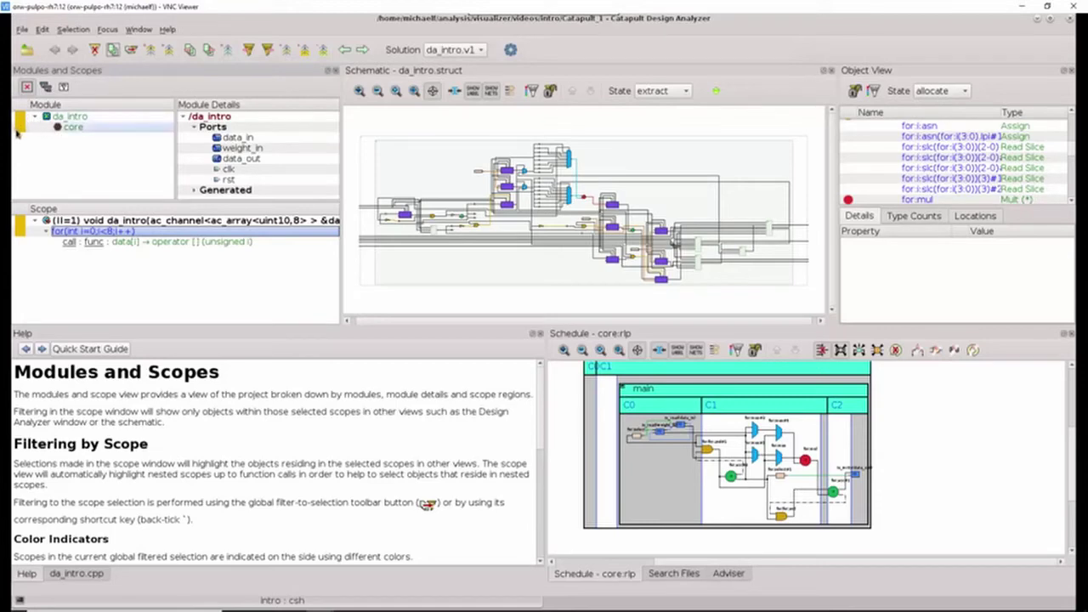
- Bring back the da_intro.cpp source and the top of the da_intro object hierarchy
mouse_move(18, 131)
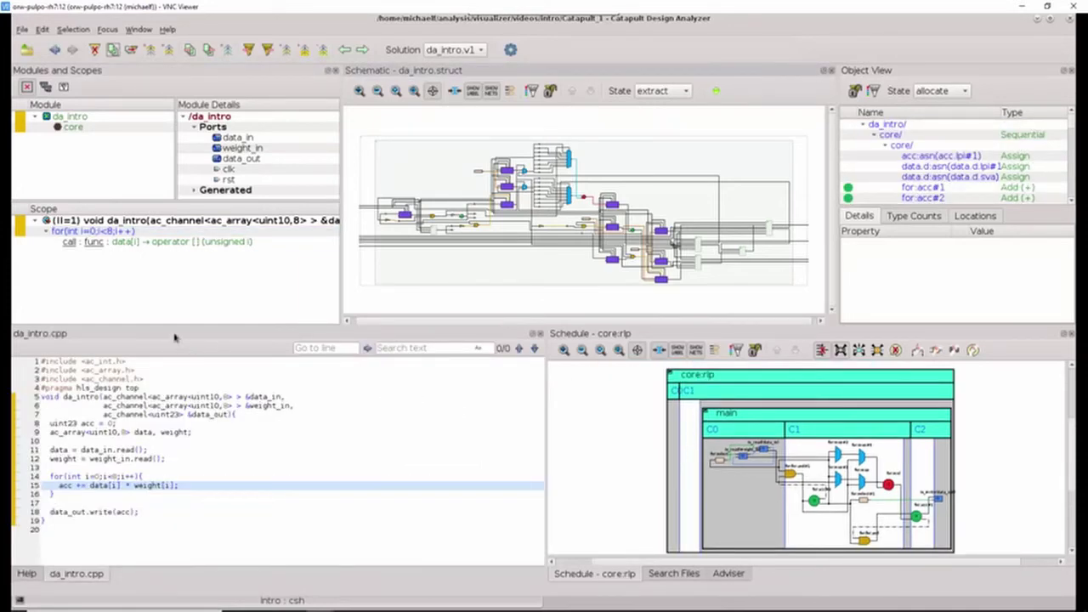
- Select the for loop scope and filter the schematic and schedule to its hardware
left_click(89, 242)
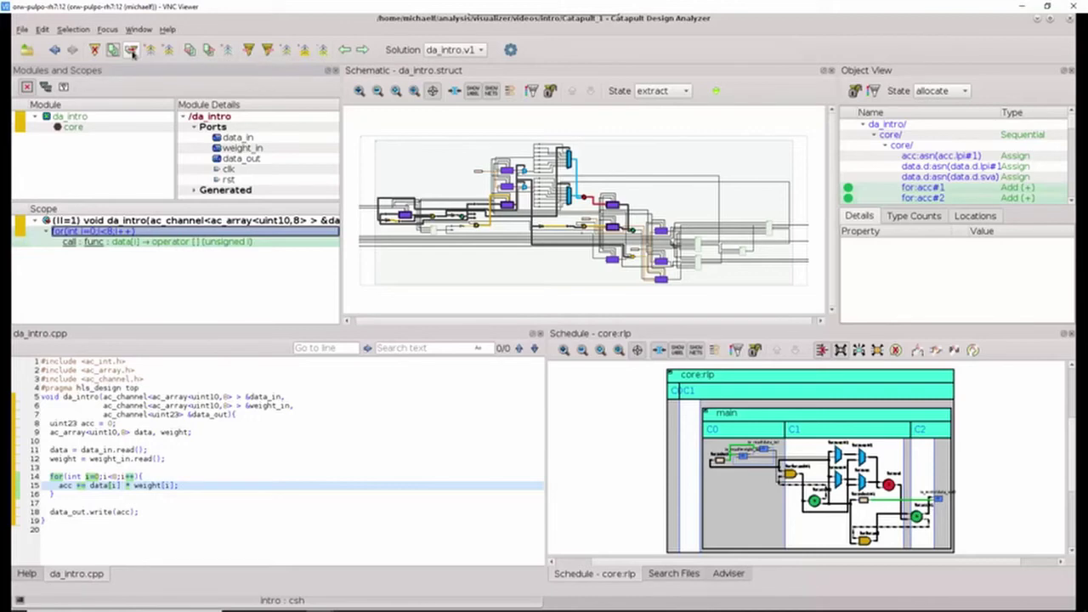
left_click(132, 52)
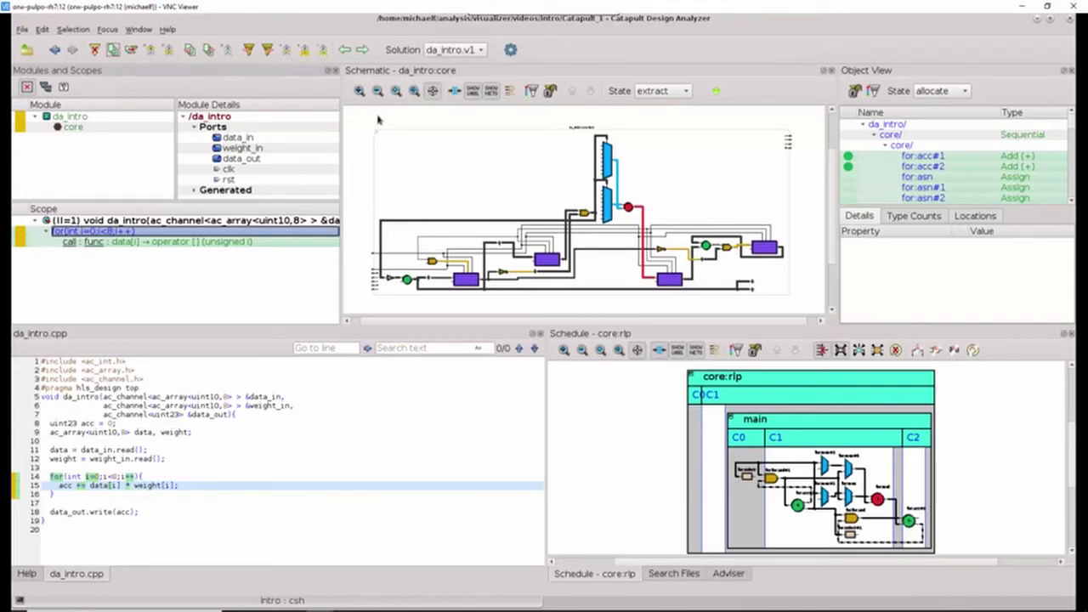
- Select da_intro.cpp line 15 and filter the views to its mux, multiplier and register
left_click(195, 467)
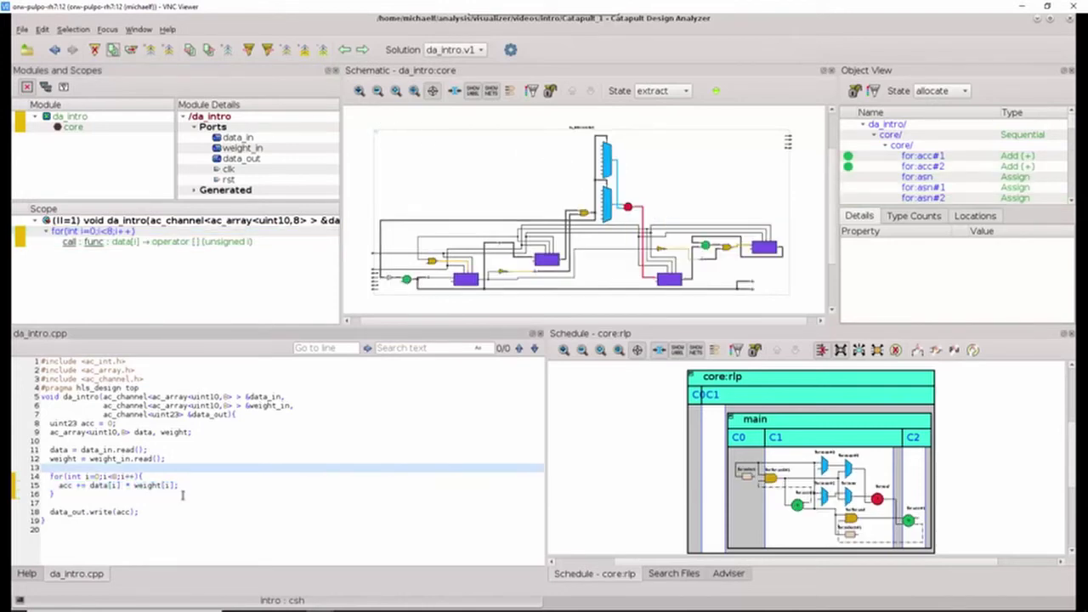
left_click(128, 485)
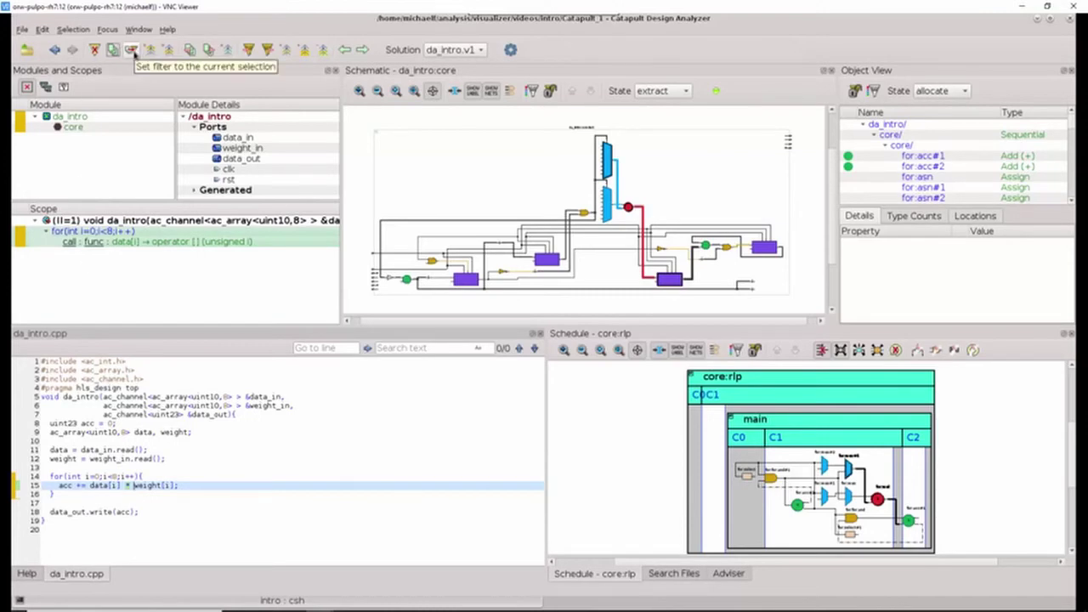
left_click(132, 50)
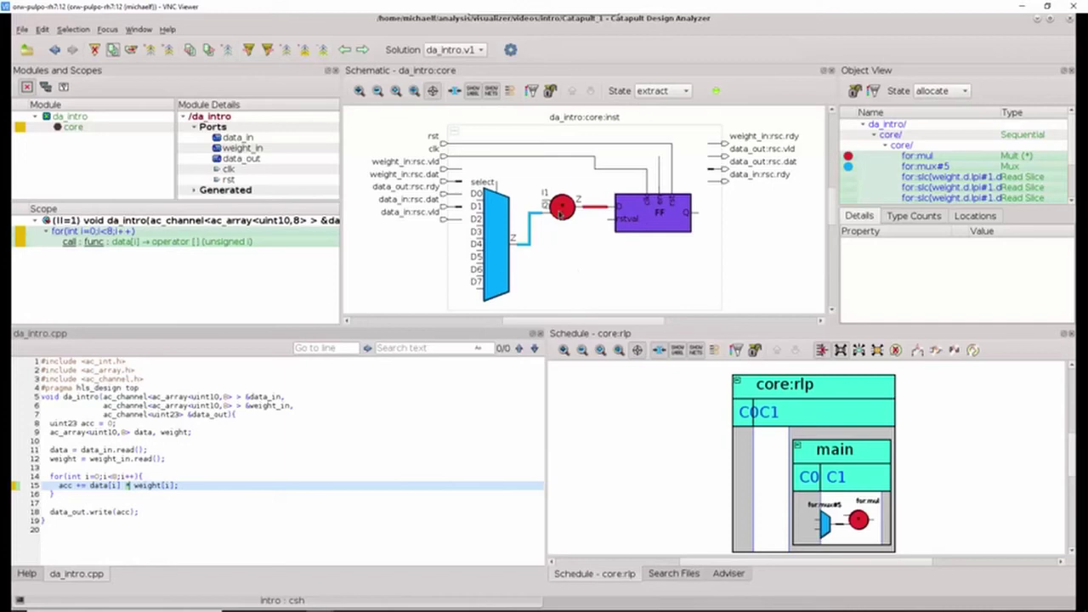
- Add the multiplier's readers to the filter and inspect the for:acc#1 adder's Add properties
mouse_move(561, 211)
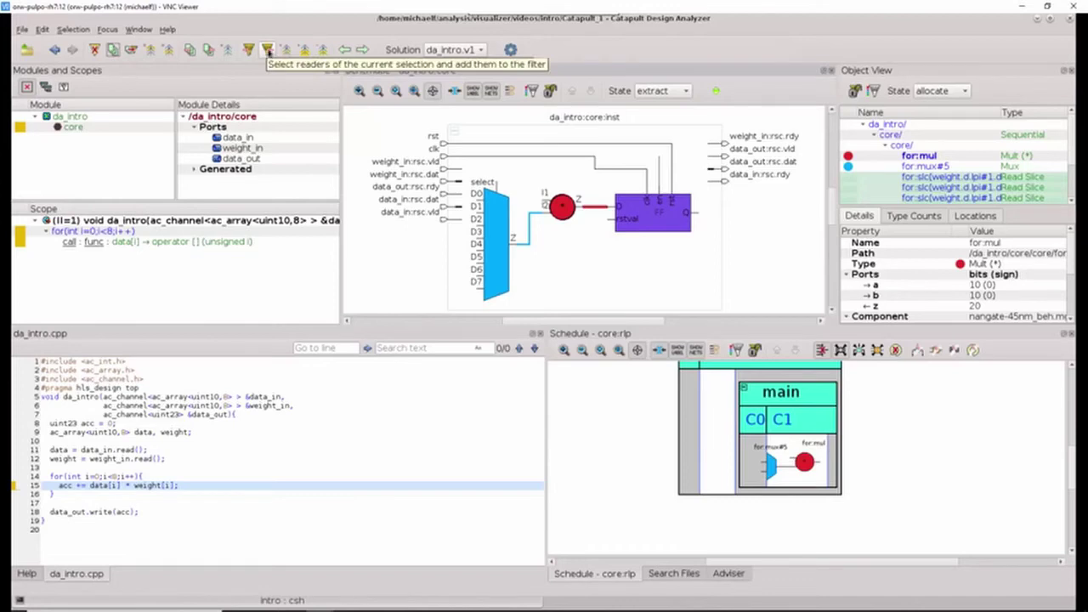
left_click(267, 51)
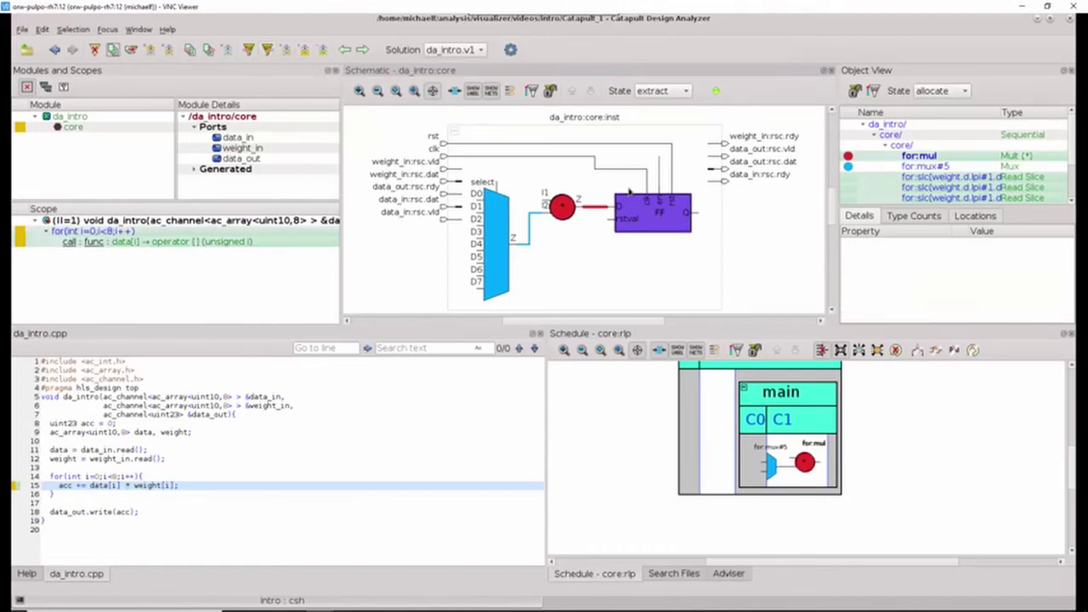
mouse_move(660, 225)
left_click(269, 51)
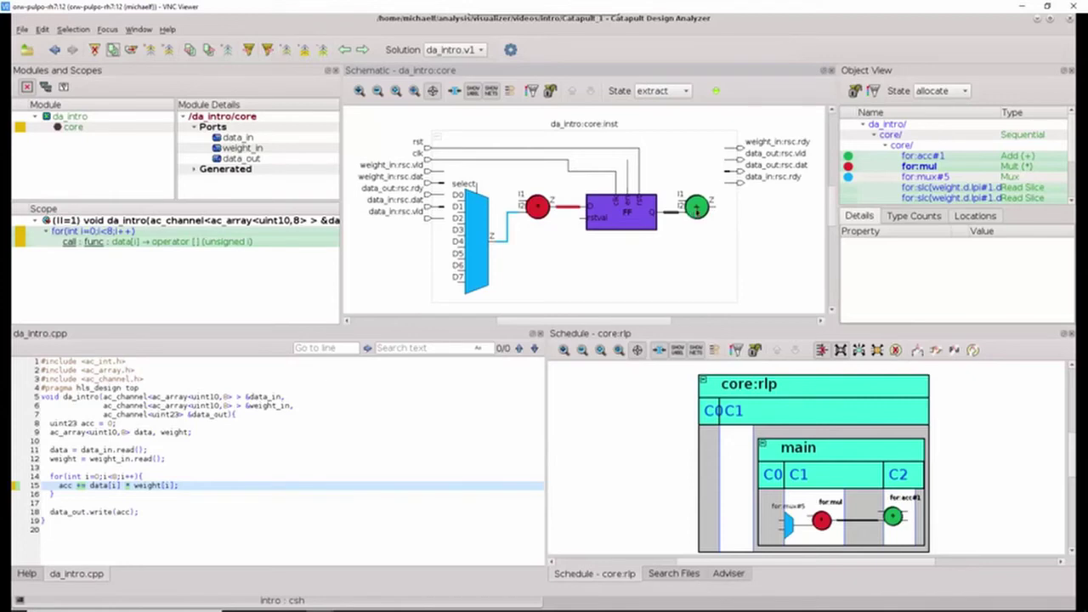
left_click(697, 208)
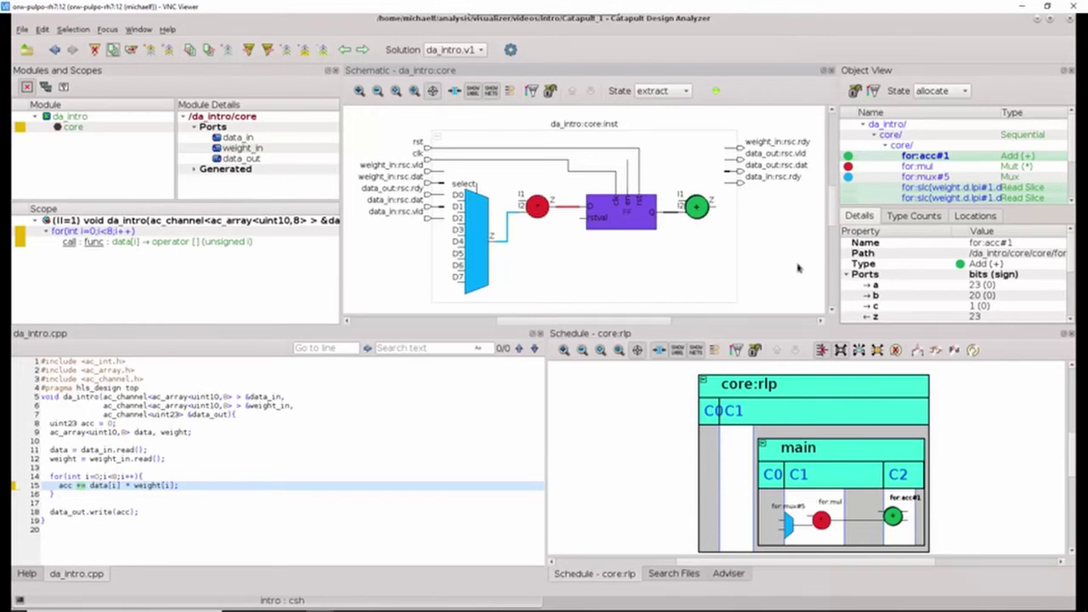
left_click(53, 486)
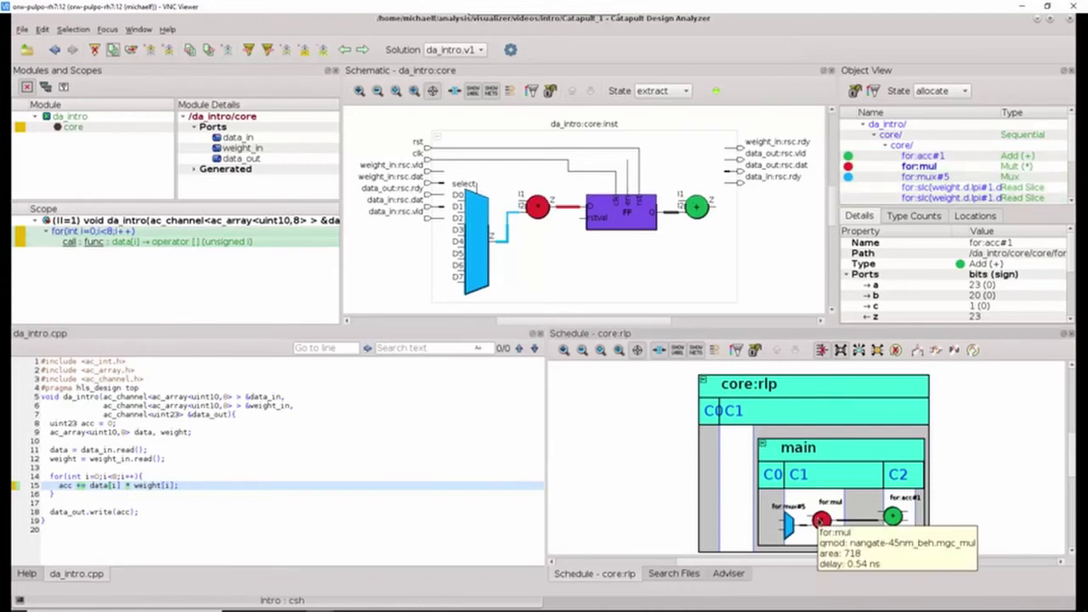
left_click(821, 520)
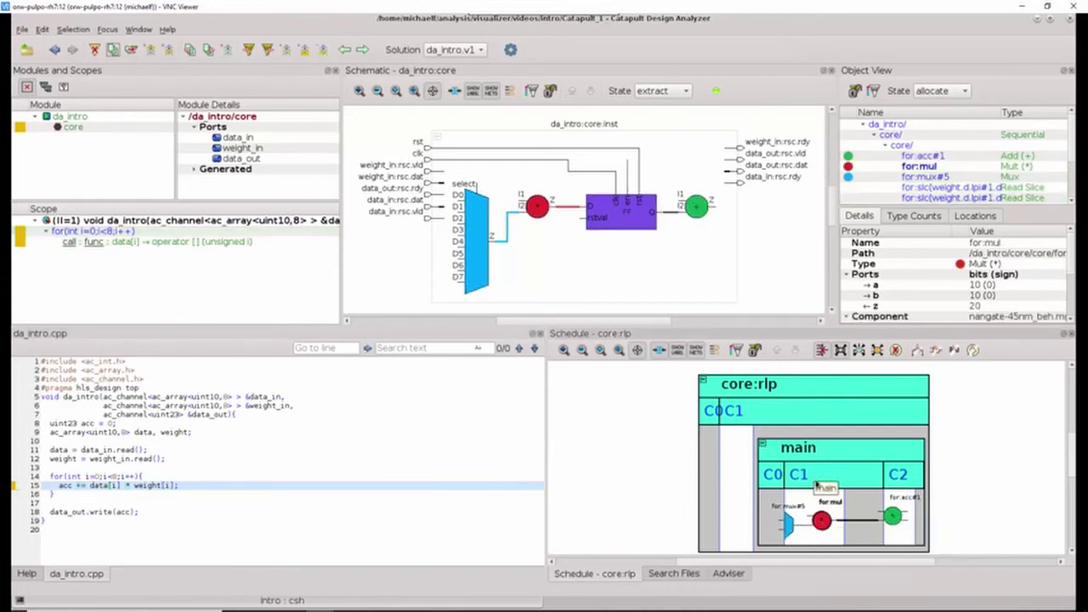
mouse_move(823, 528)
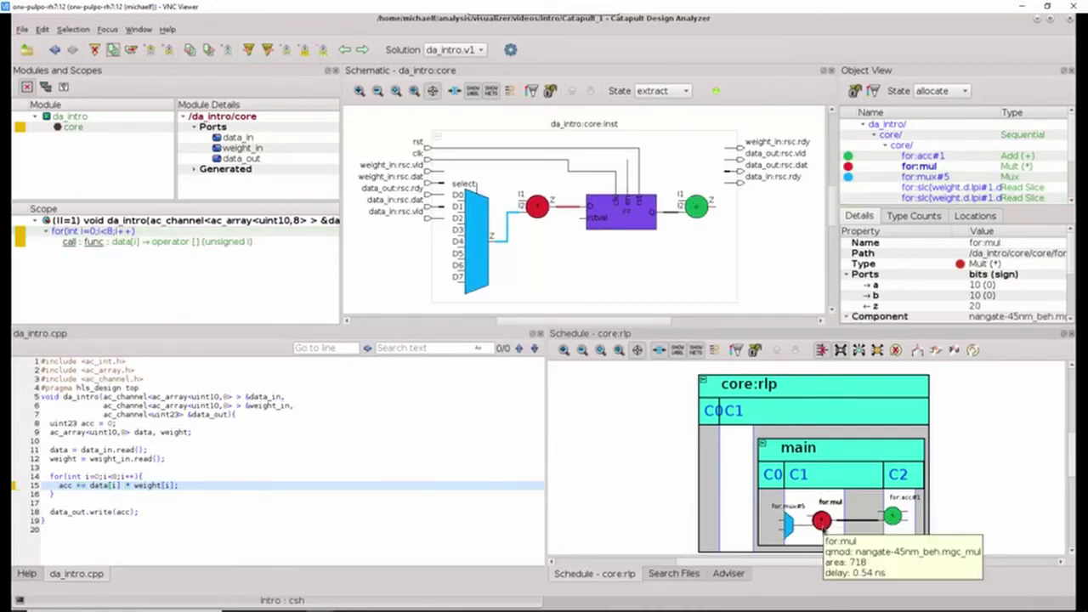
left_click(893, 516)
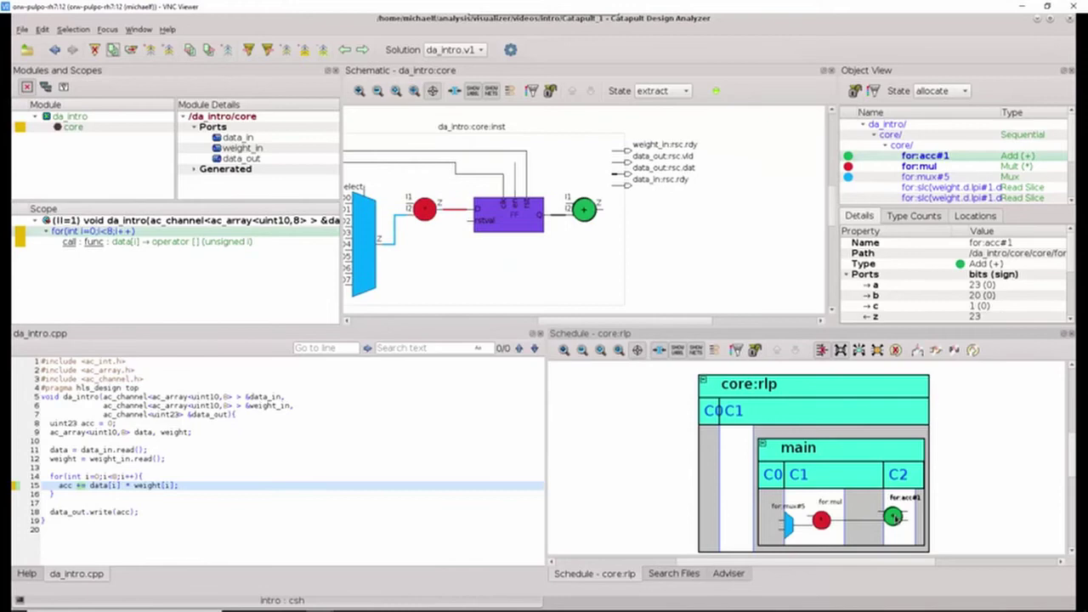
left_click(867, 524)
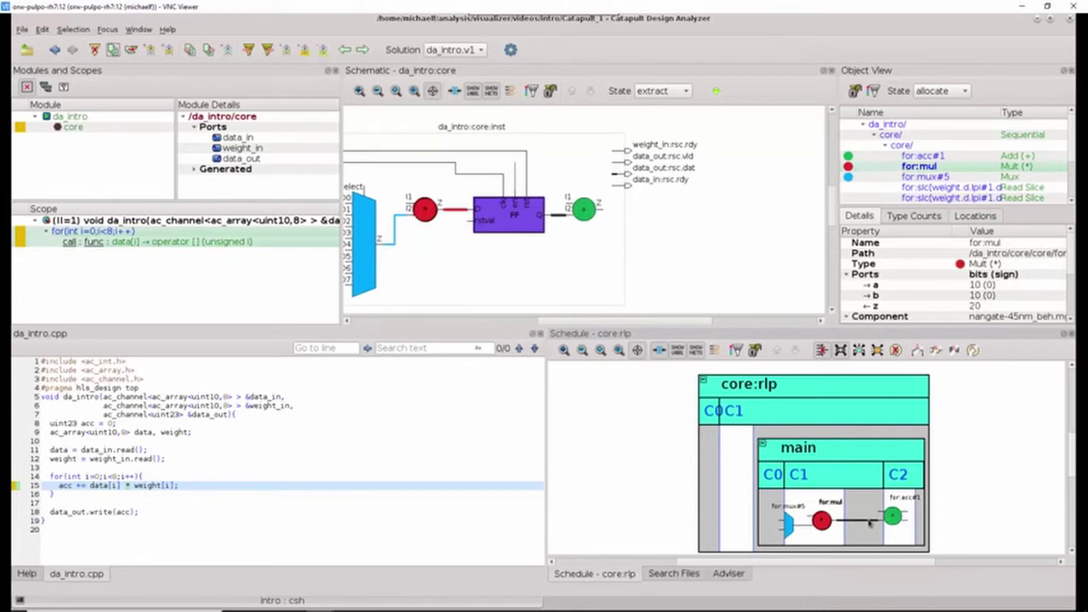
left_click(522, 222)
scroll(522, 222, "down", 1)
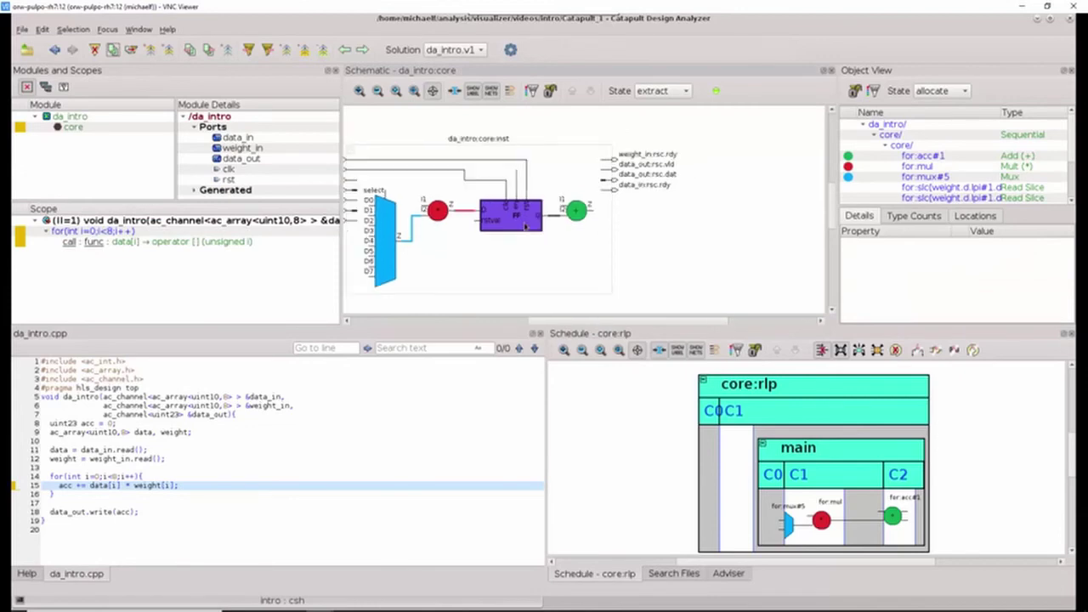
- Reset the views to the whole top-level da_intro design and lock the schematic's content filter
left_click(500, 264)
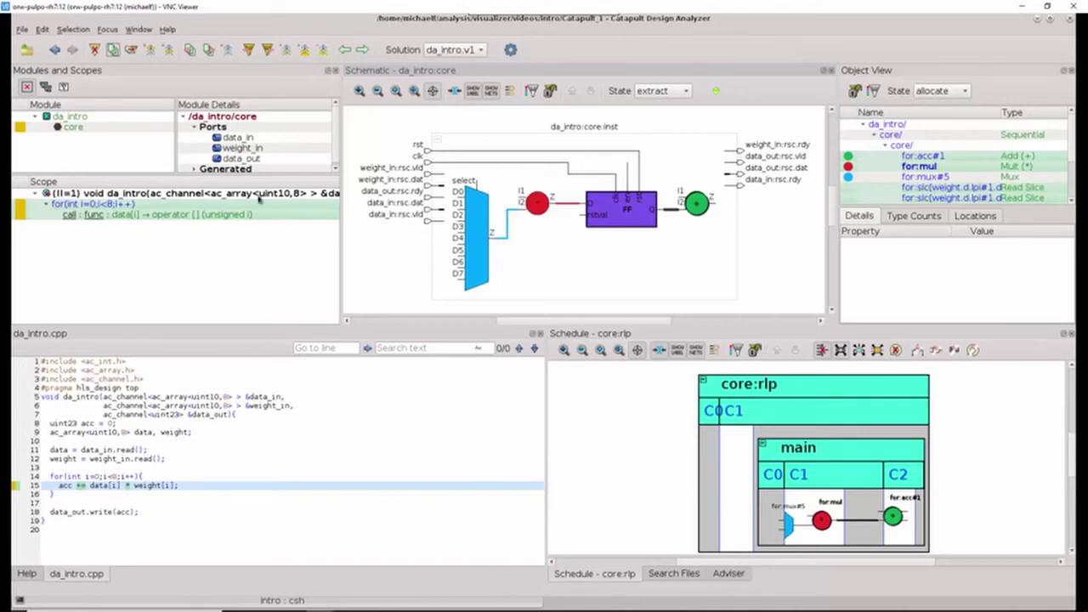
left_click(77, 116)
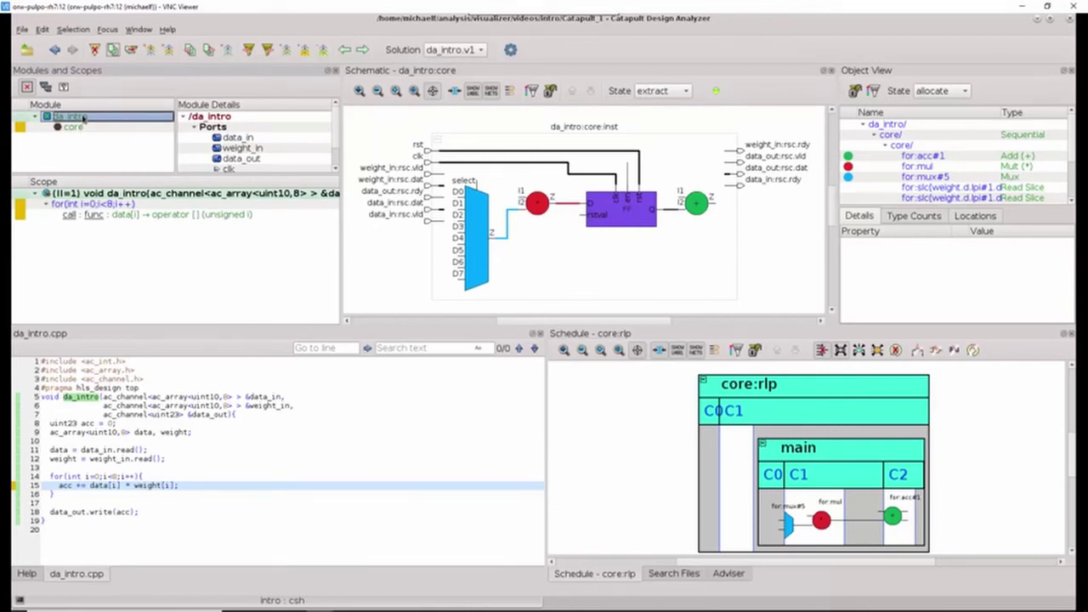
left_click(113, 49)
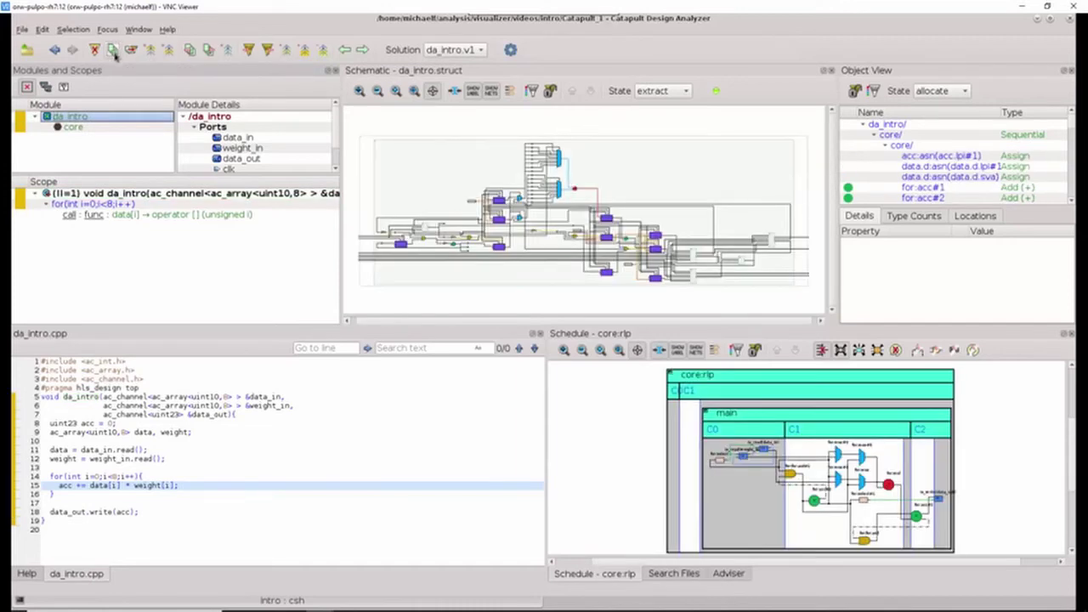
left_click(516, 130)
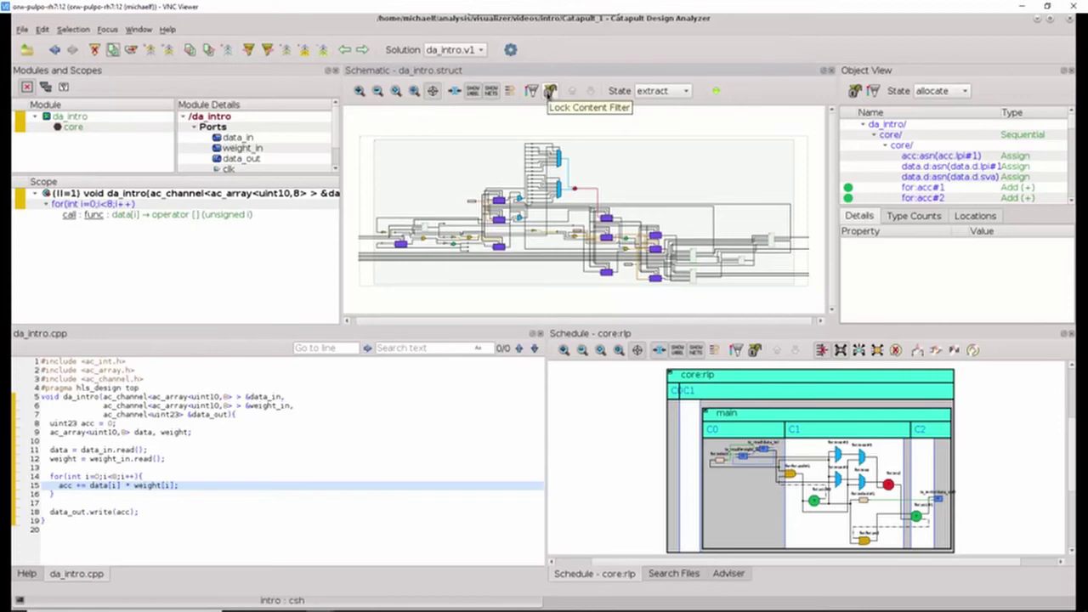
left_click(550, 91)
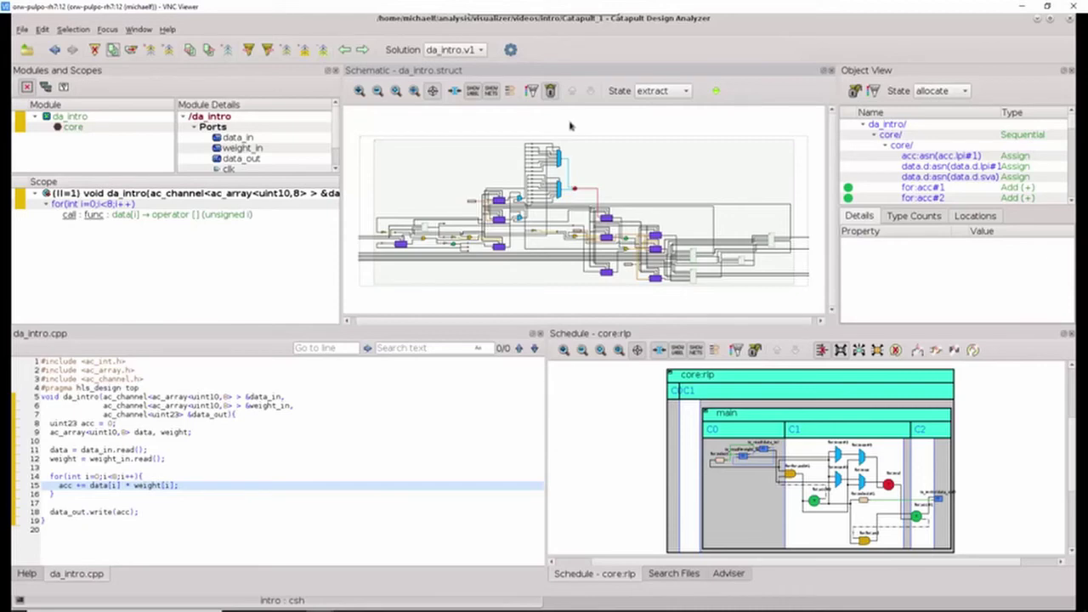
- Select the for loop in Scope and filter the views to its operations
left_click(99, 209)
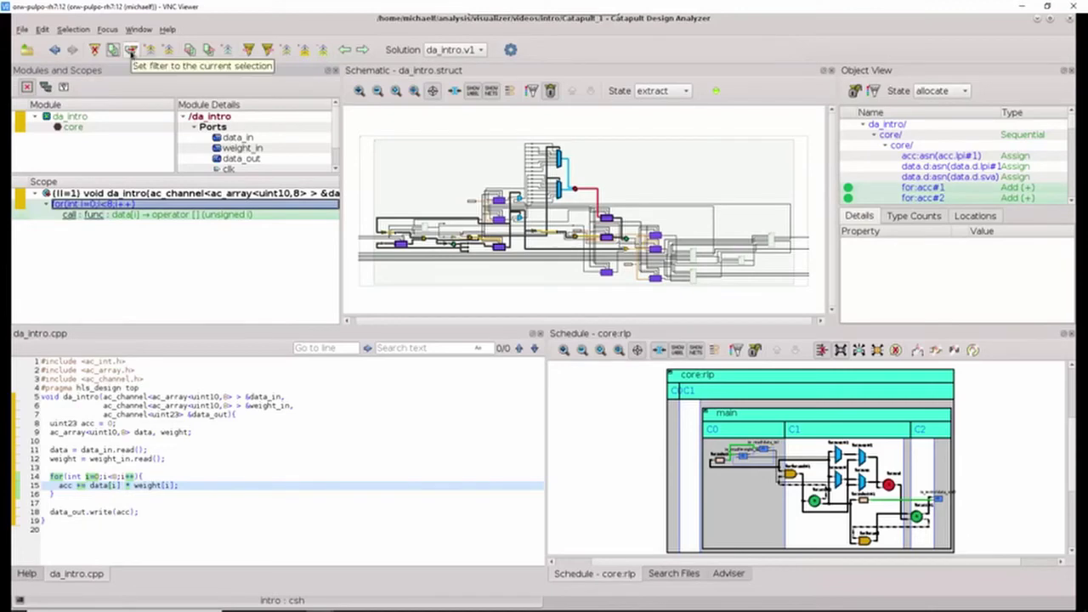
left_click(130, 51)
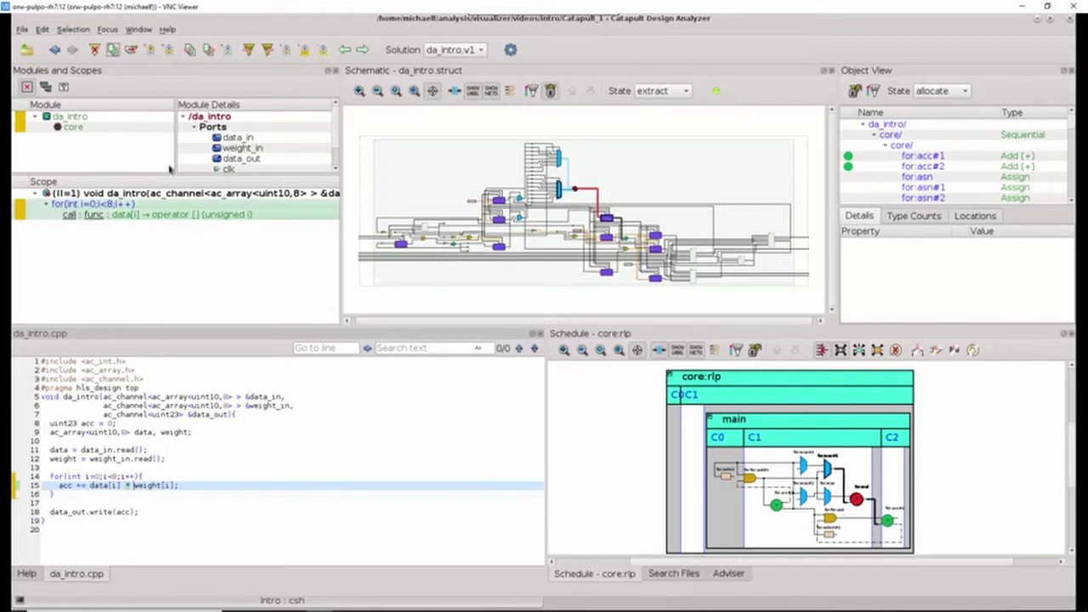
left_click(131, 49)
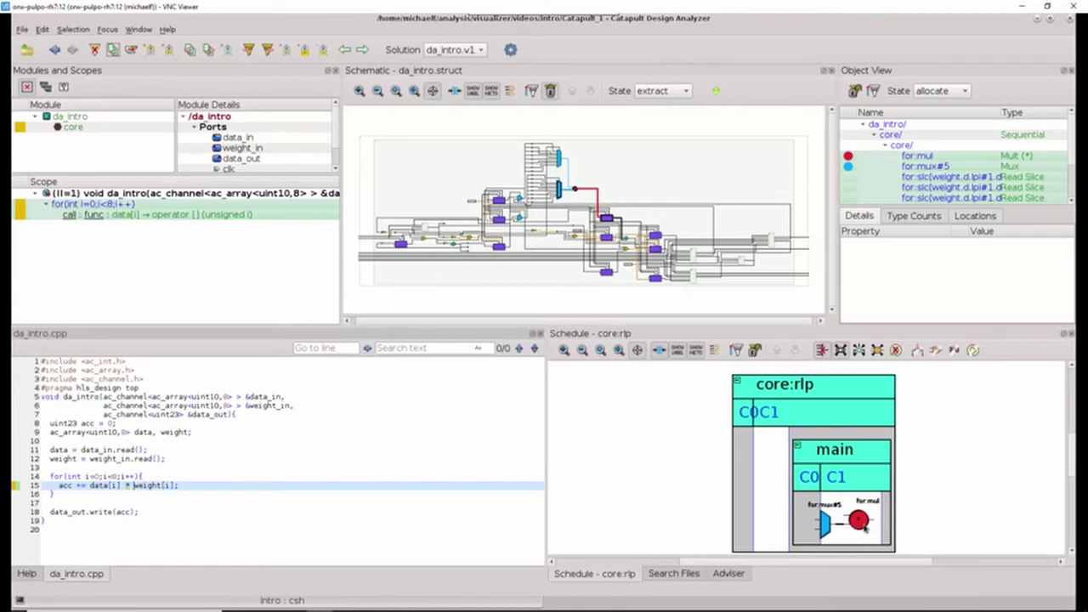
mouse_move(829, 533)
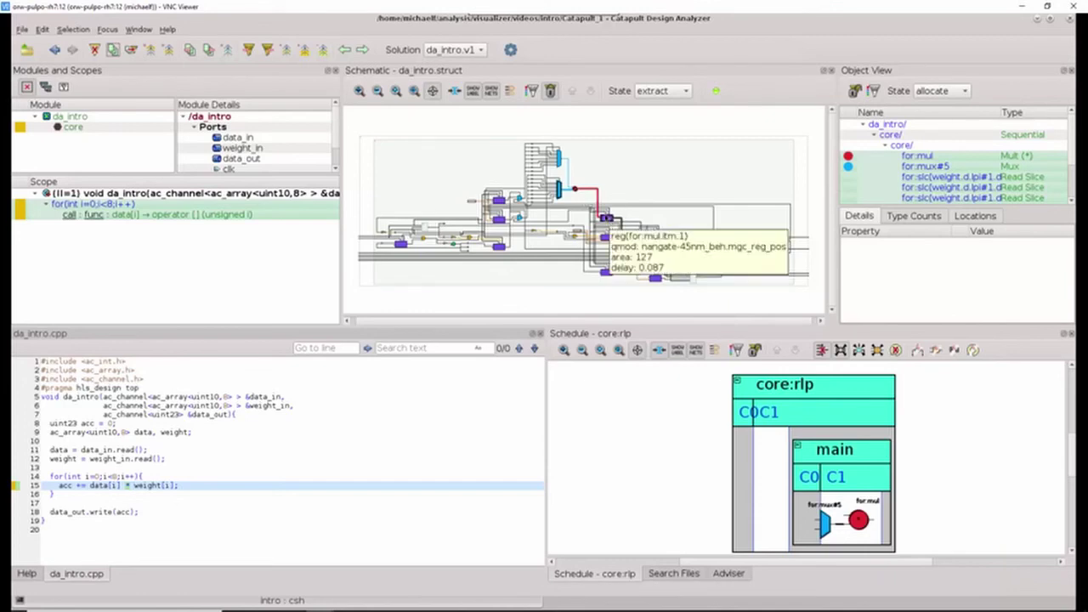
left_click(509, 92)
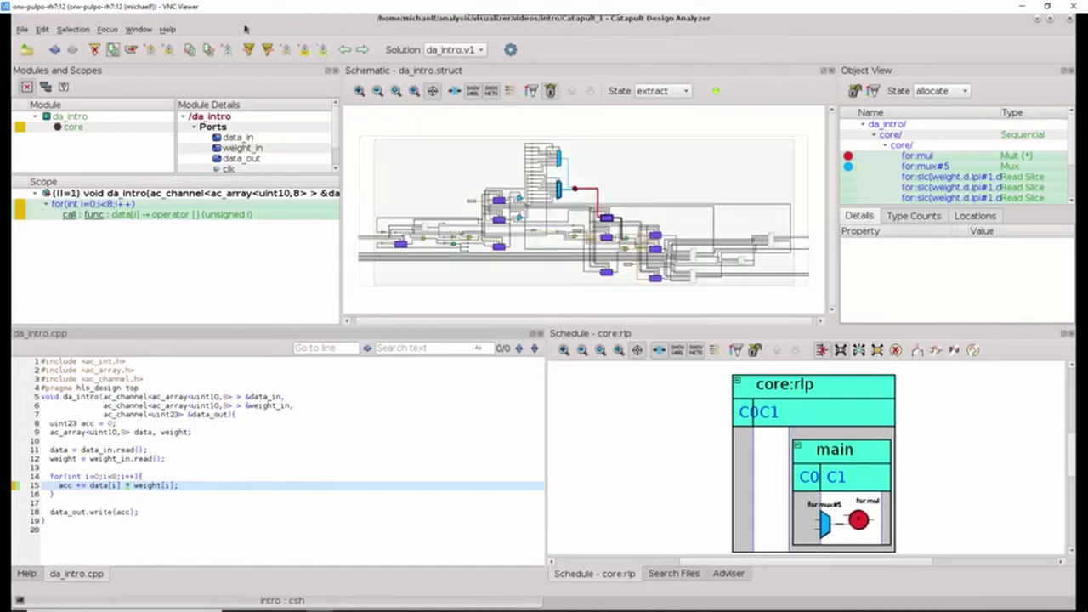
- Dock the Files panel from the Window menu beside Modules and Scopes
left_click(138, 29)
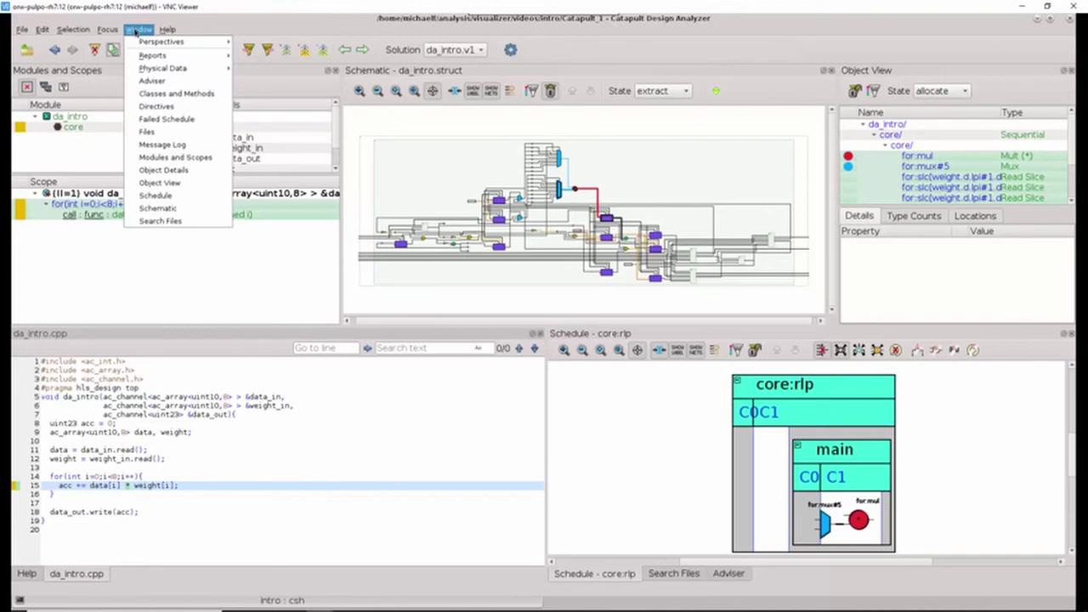
mouse_move(142, 42)
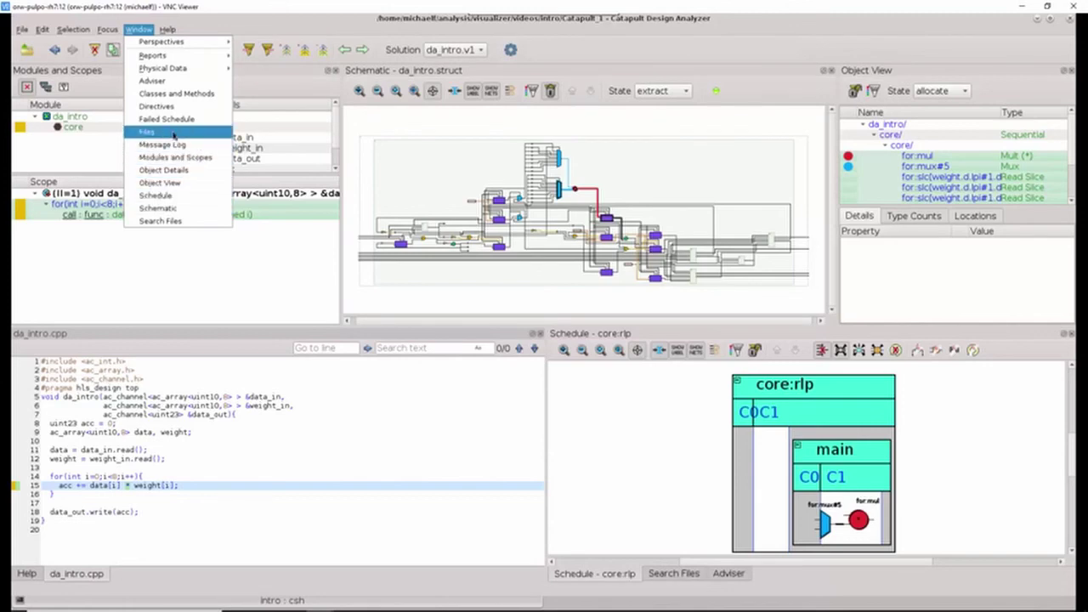
left_click(173, 135)
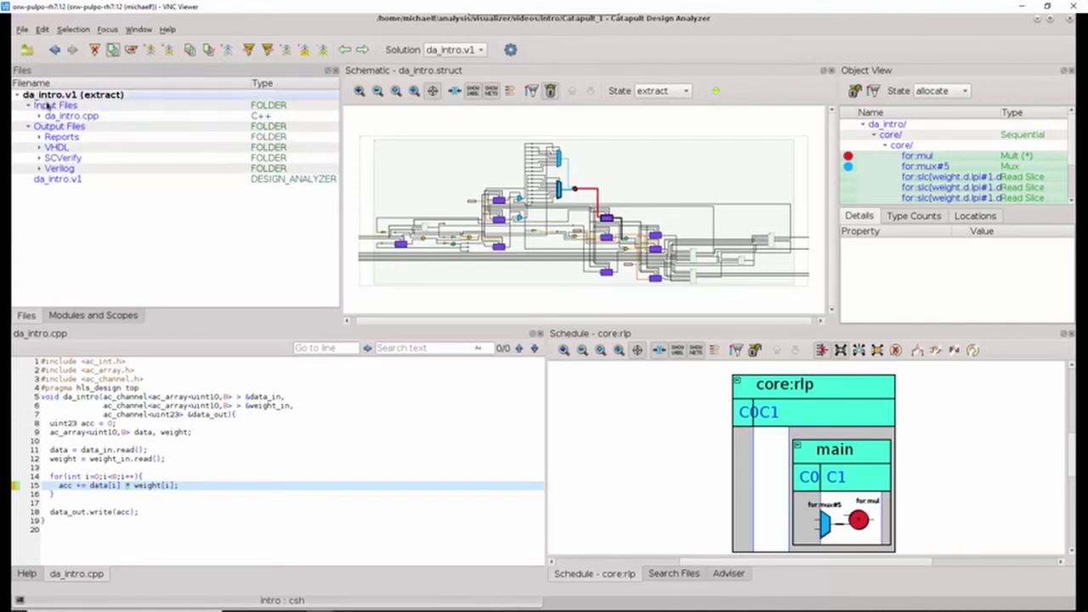
- Expand the Verilog output folder and open rtl.v beside da_intro.cpp
left_click(40, 169)
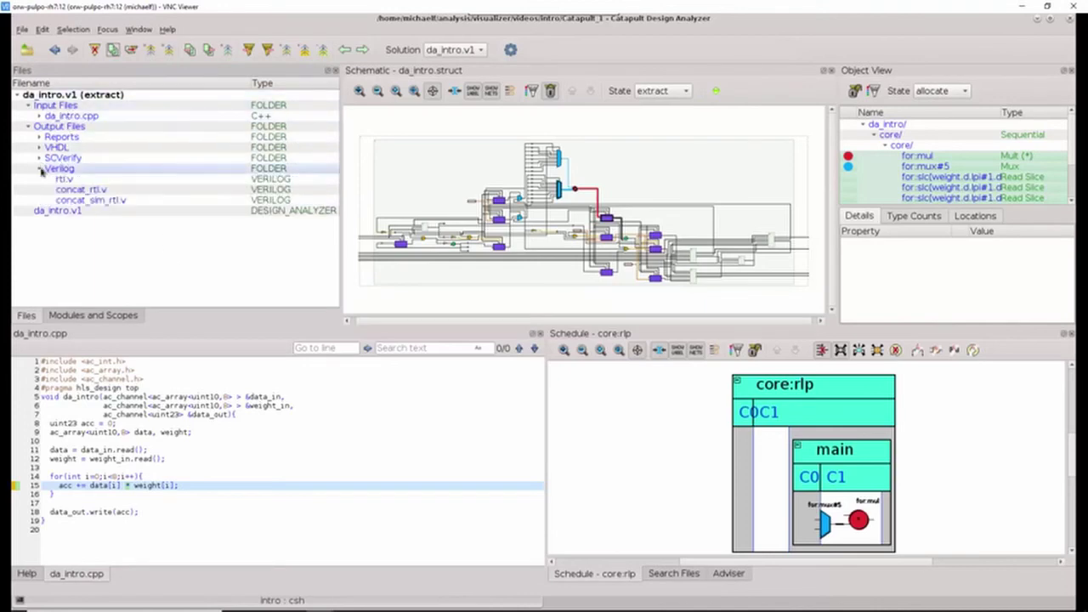
double_click(88, 180)
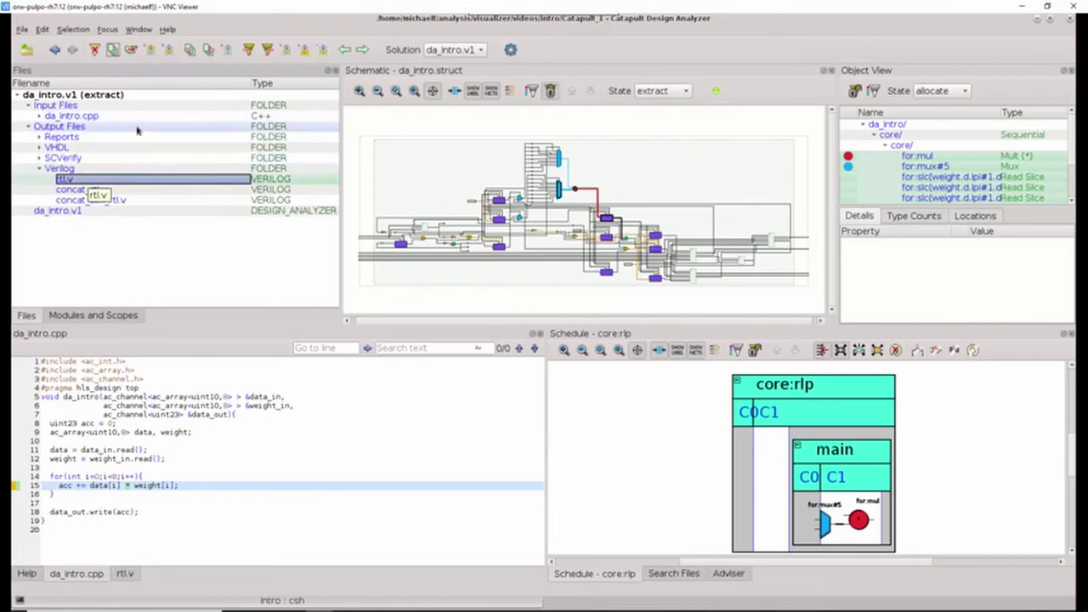
- Switch to the RTL vs C++ perspective from Window > Perspectives
left_click(140, 30)
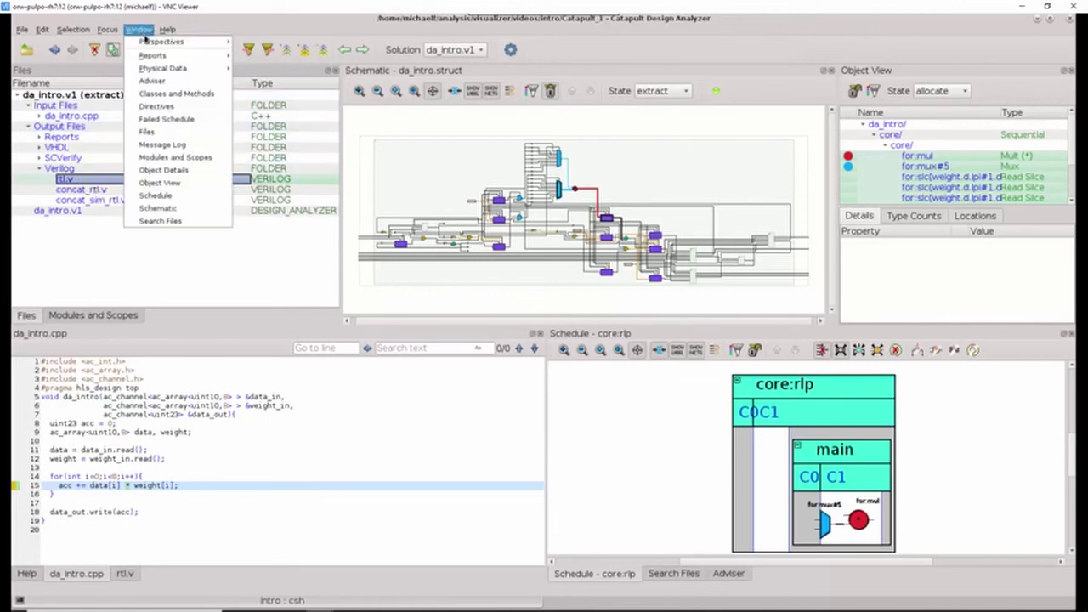
mouse_move(149, 41)
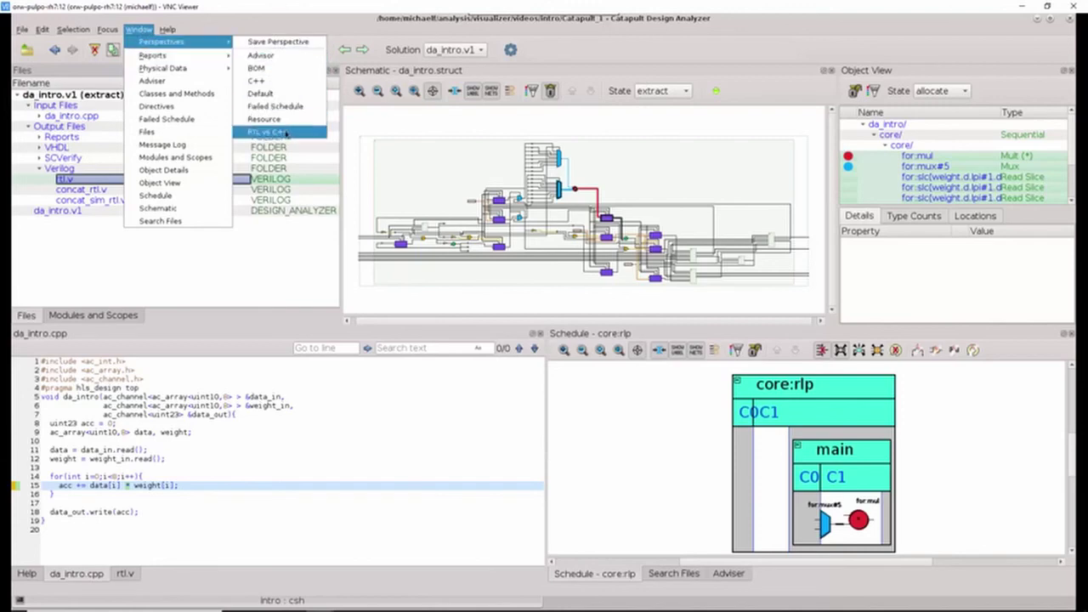
left_click(277, 133)
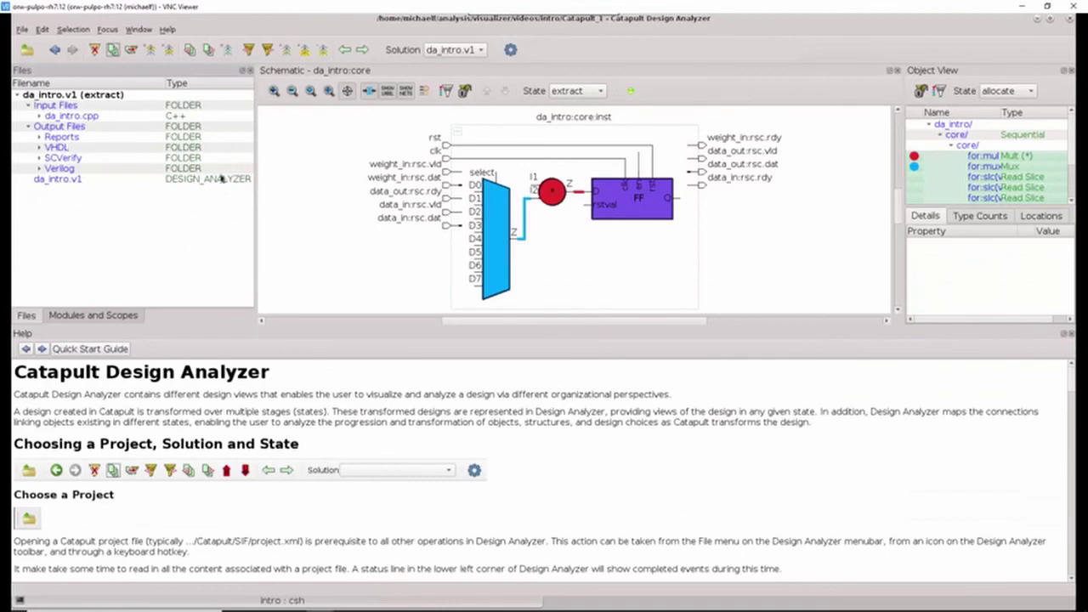
- Open rtl.v from the Verilog folder and dock it to the right of Help
left_click(39, 168)
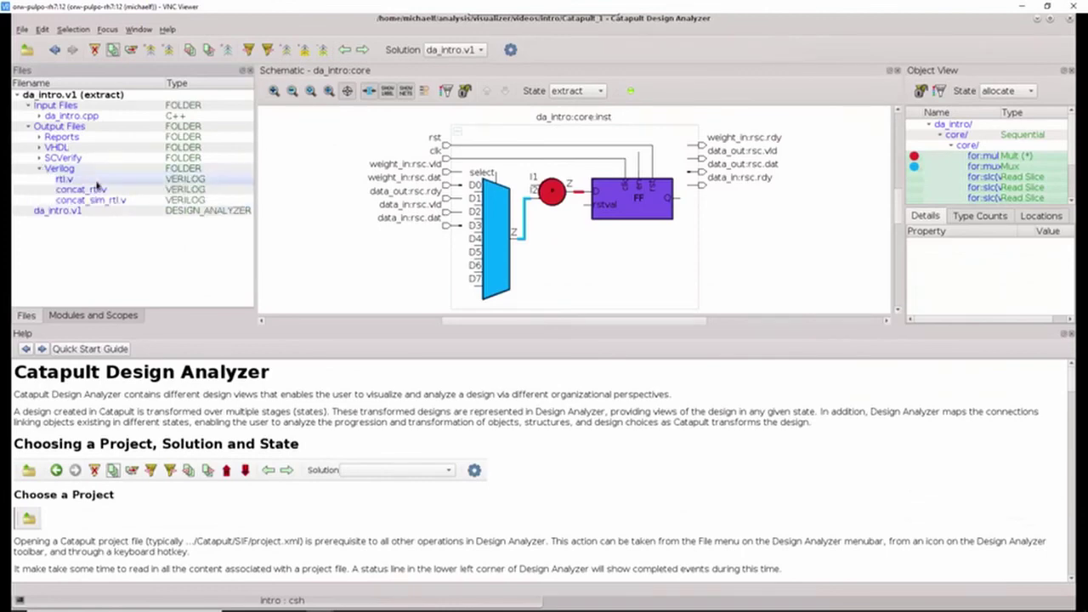
left_click(67, 179)
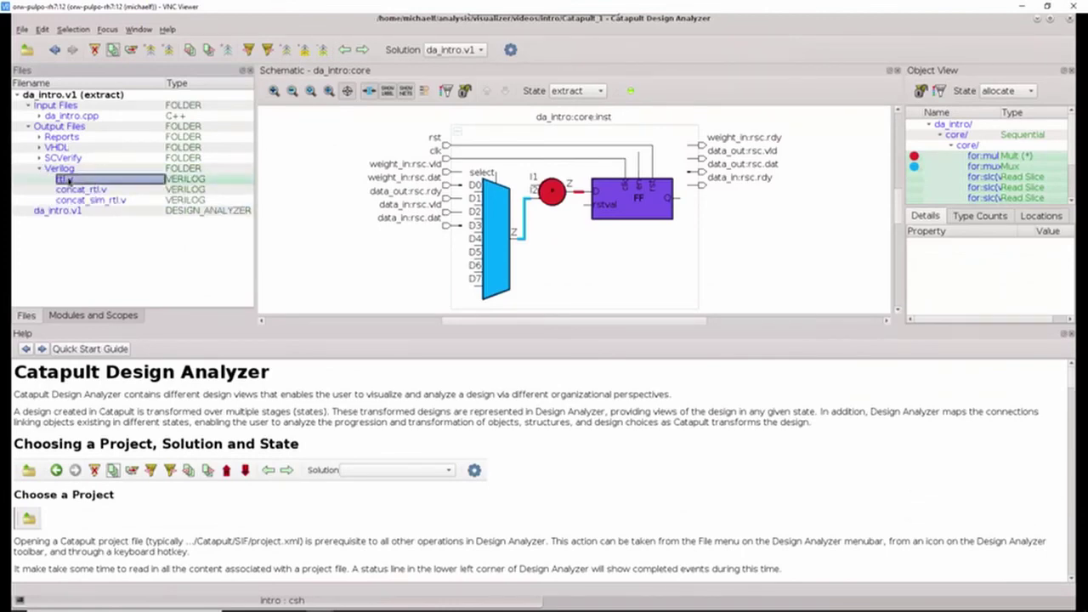
double_click(66, 180)
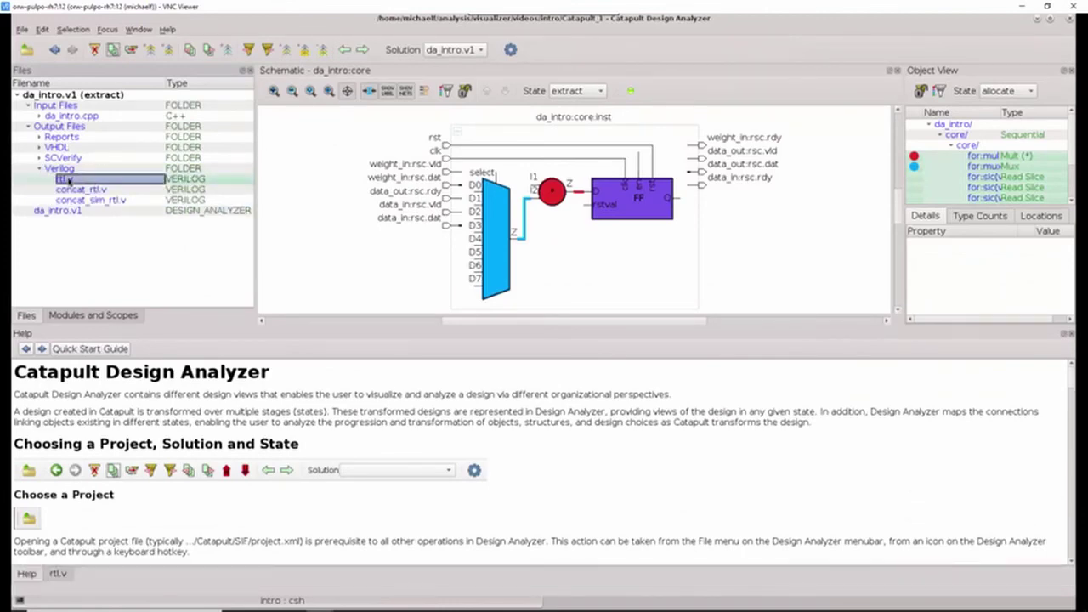
left_click(57, 574)
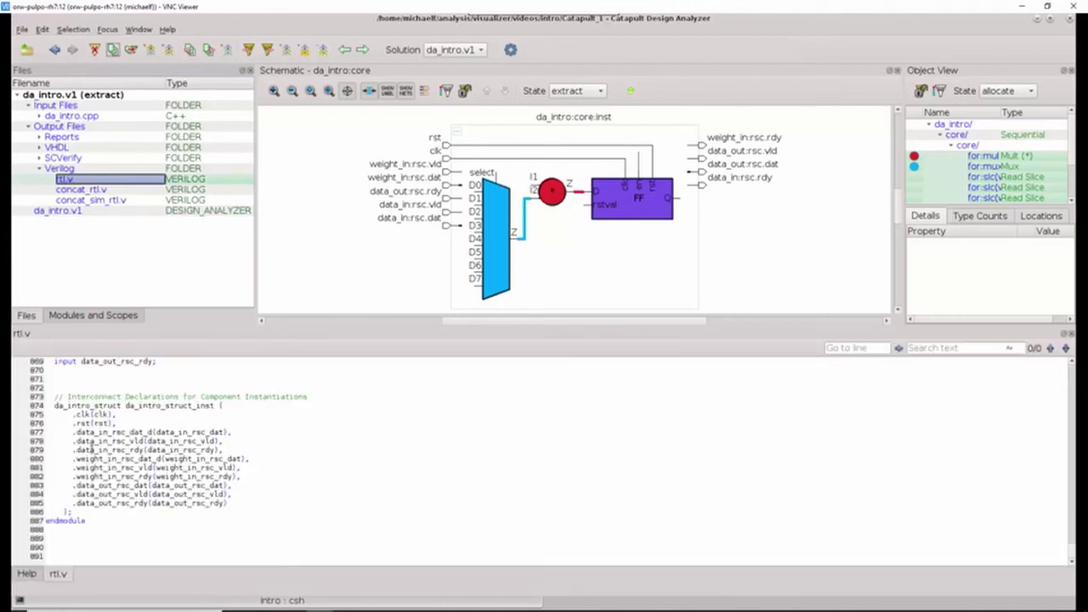
left_click_drag(51, 337, 527, 358)
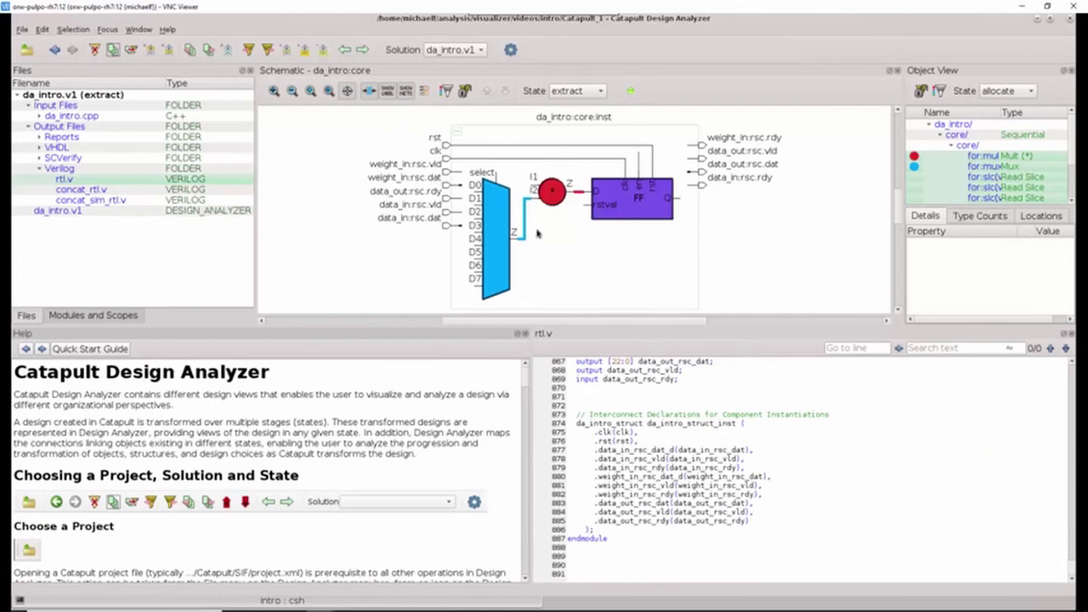
- Cross-probe the red for:mul multiplier to da_intro.cpp line 15 and rtl.v line 645
left_click(548, 199)
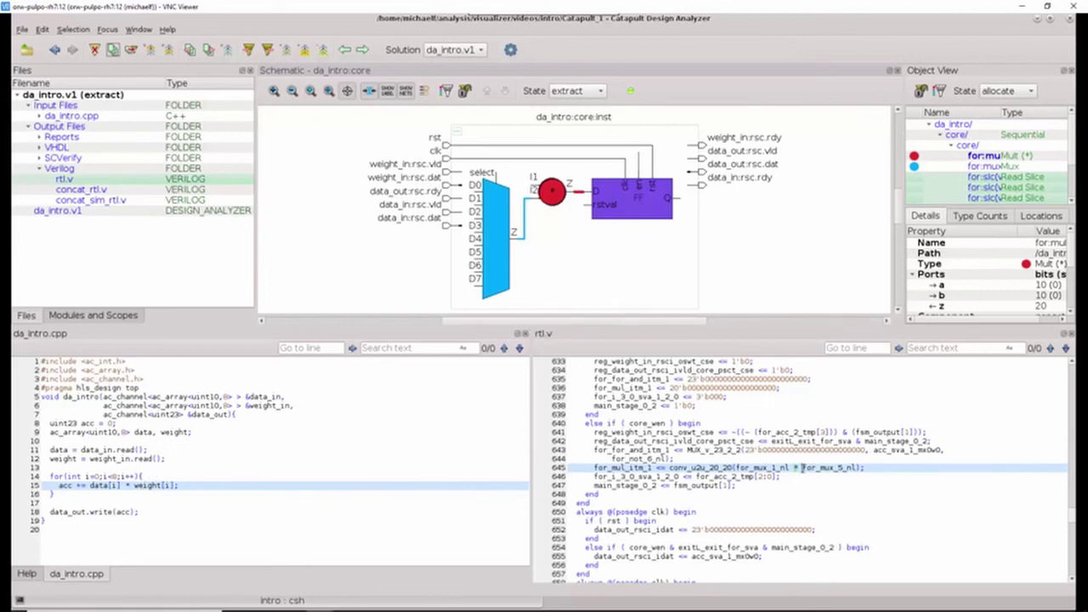
mouse_move(552, 194)
left_click(799, 467)
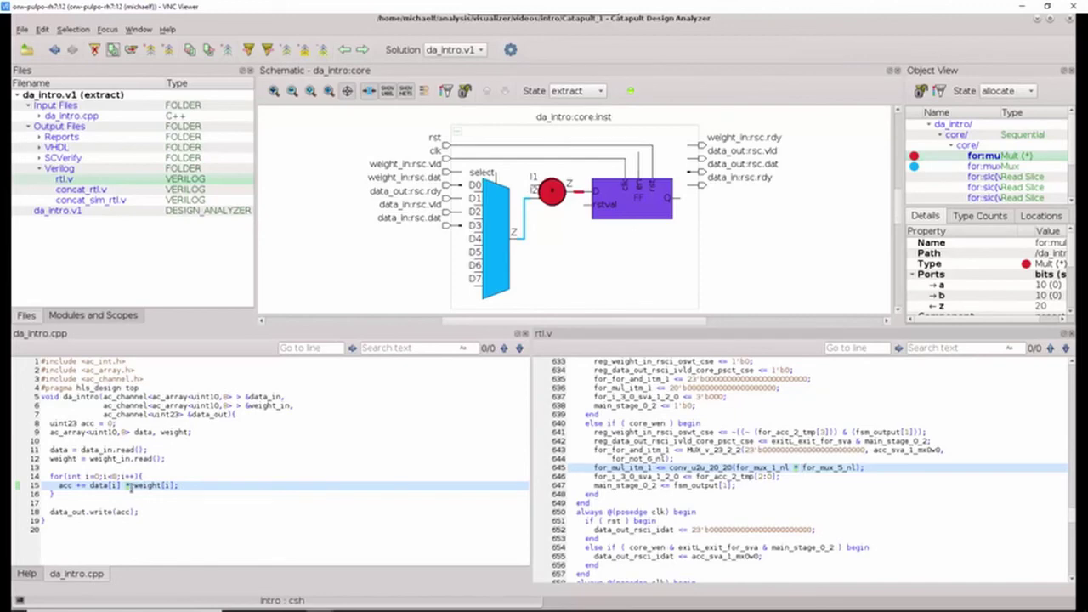
- Reset the schematic to top level and cross-probe adders and a mux, ending on for:acc at rtl.v line 621
left_click(112, 49)
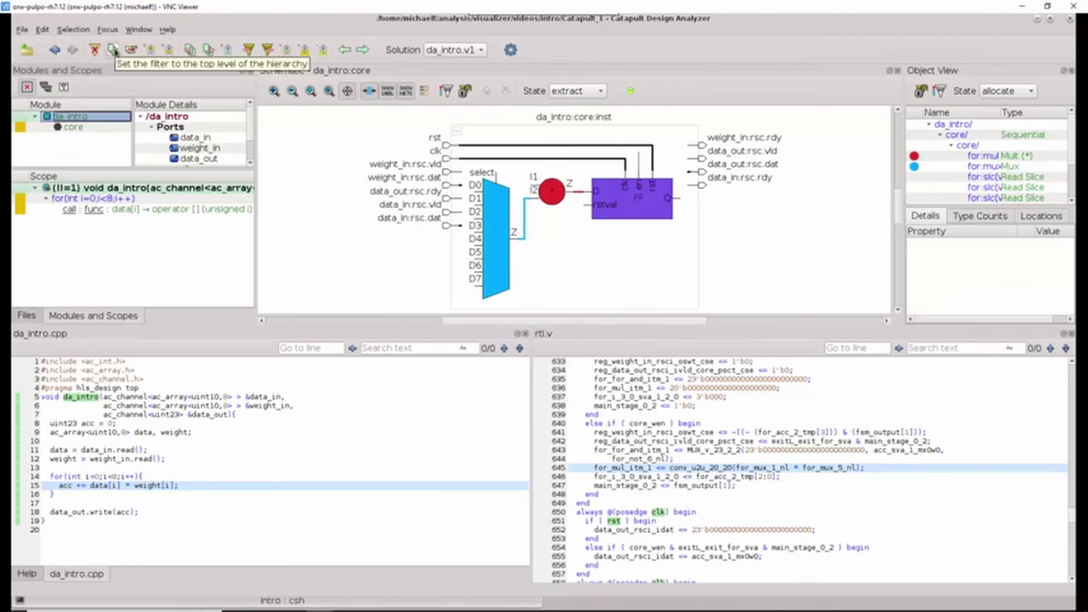
left_click(112, 49)
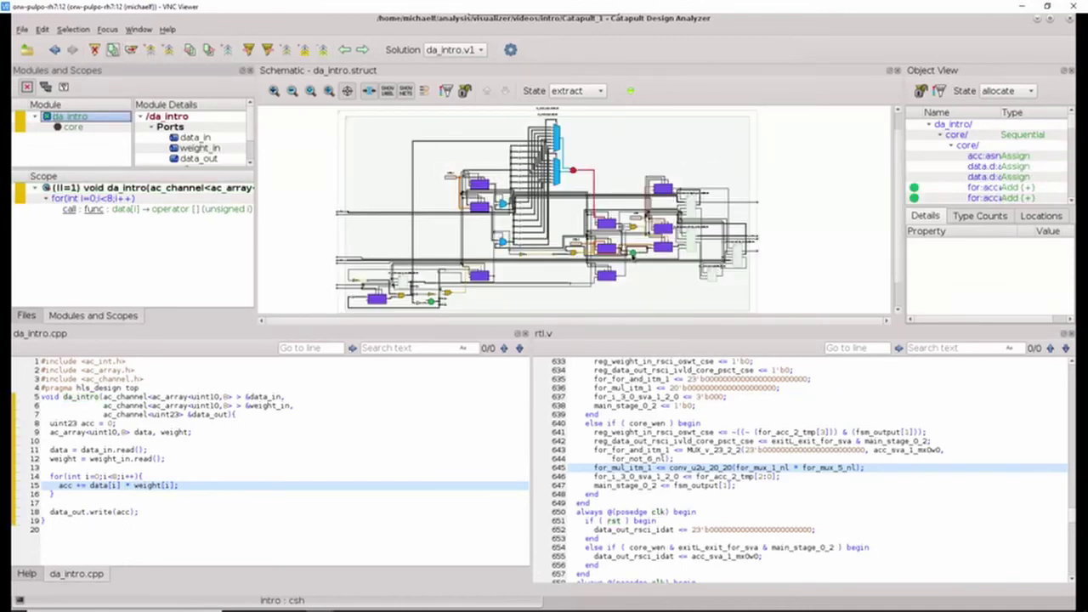
left_click(633, 254)
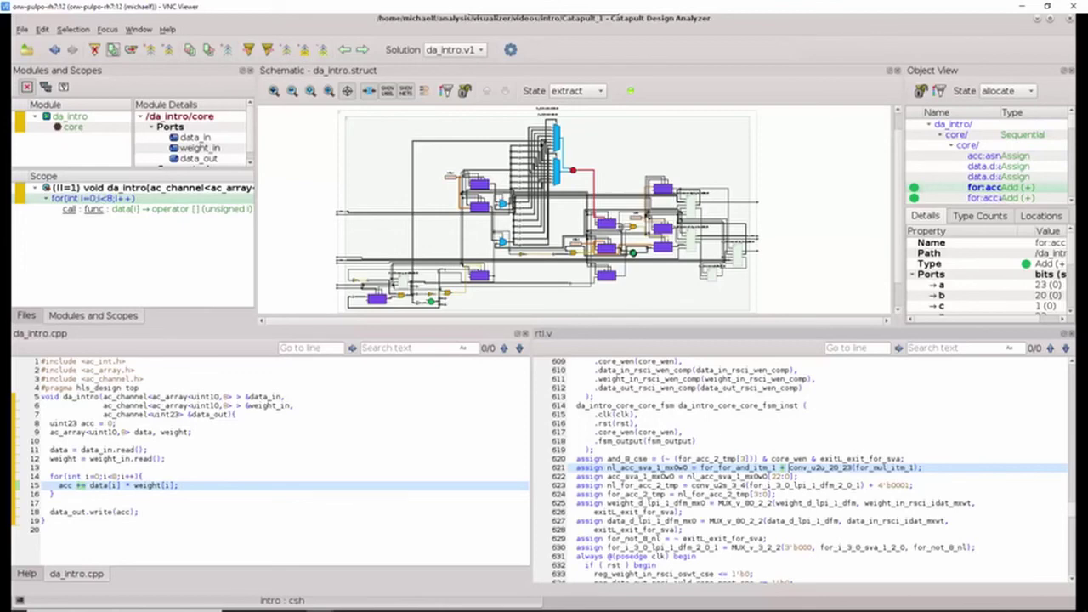
left_click(632, 261)
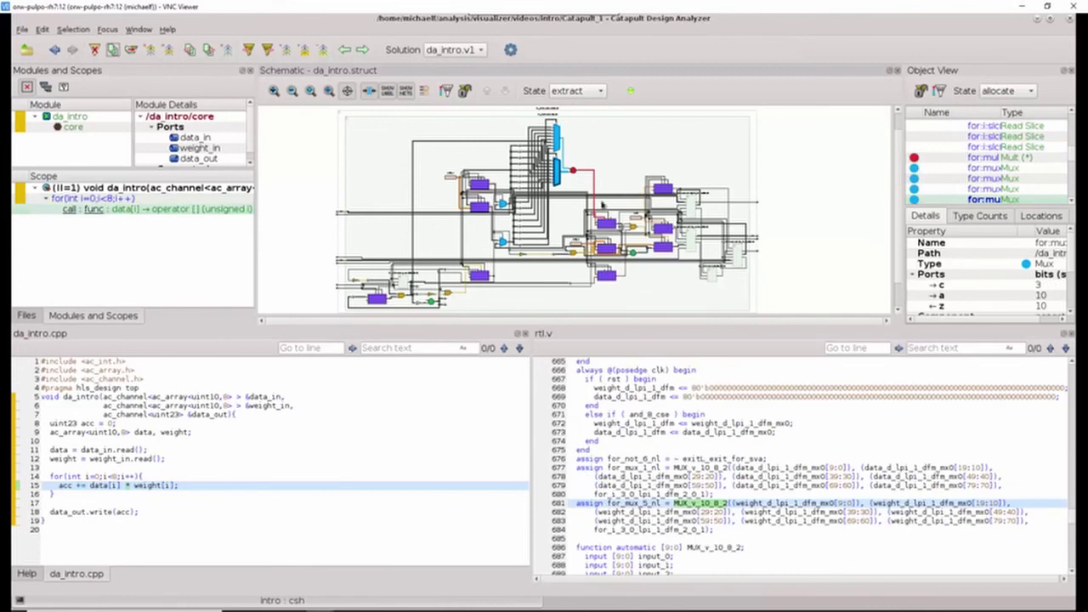
left_click(632, 253)
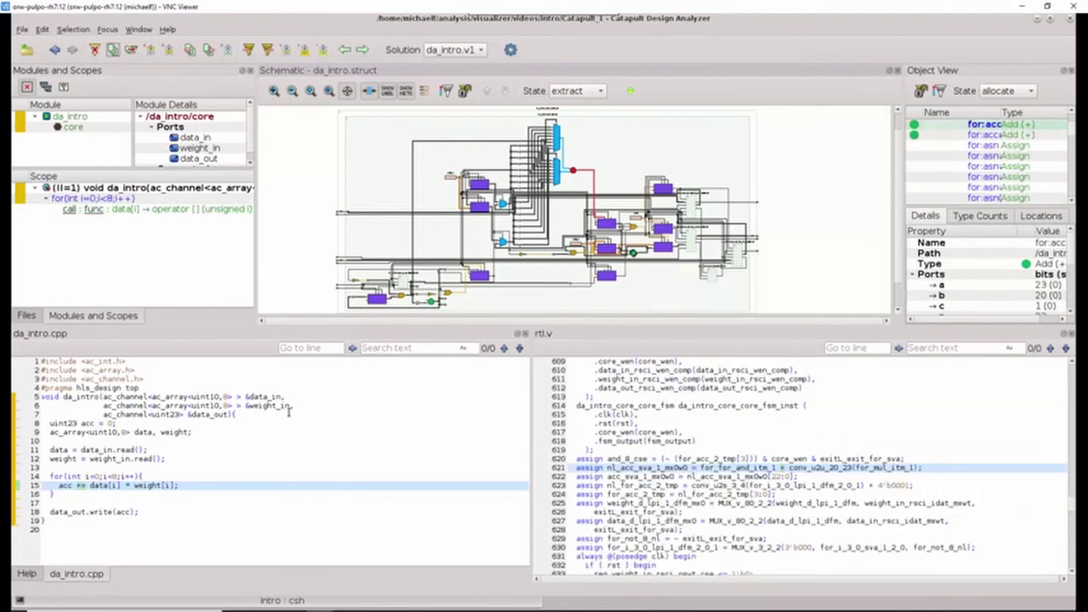